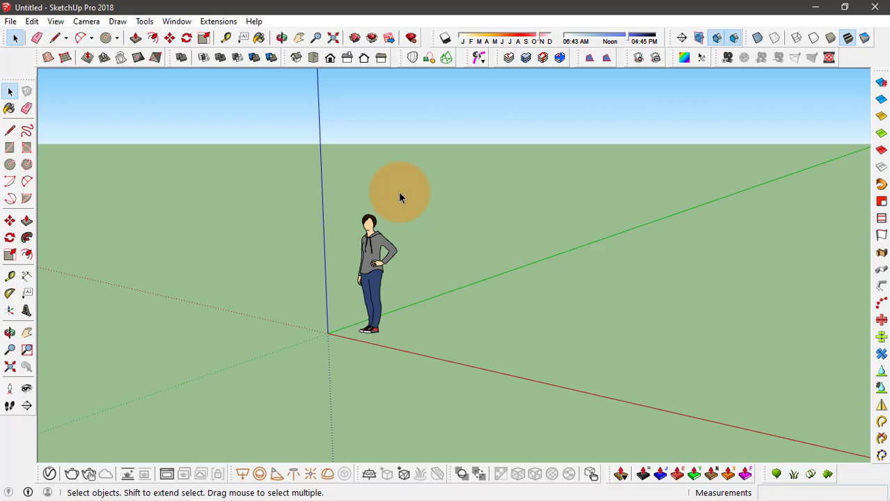
Undock the 3DArcStudio 3D Tree Maker toolbar and float it over the modeling area.
right_click(395, 59)
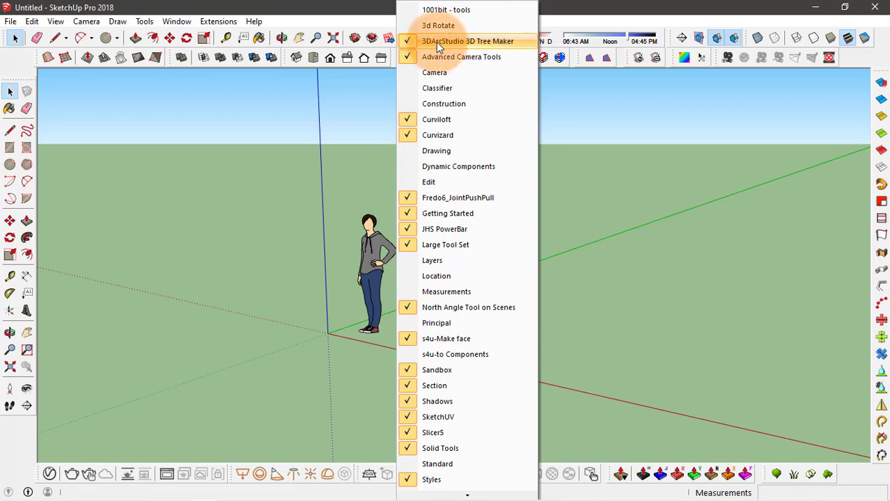
left_click(645, 244)
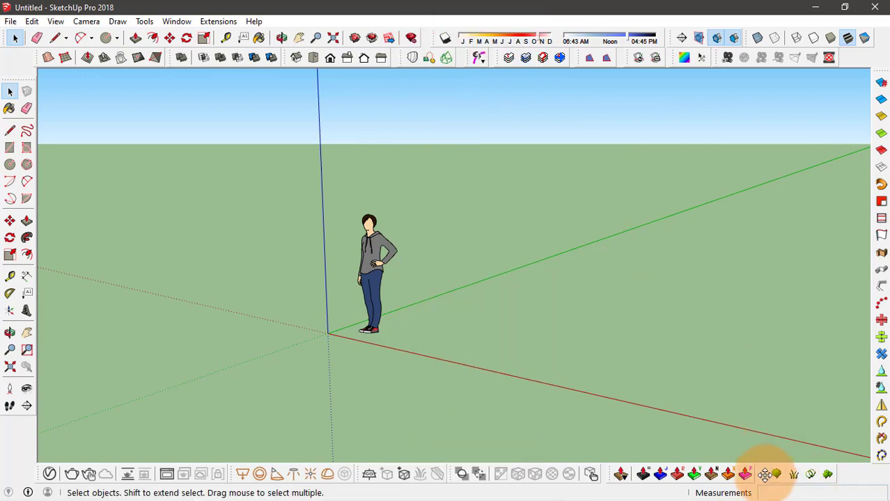
left_click_drag(765, 474, 117, 114)
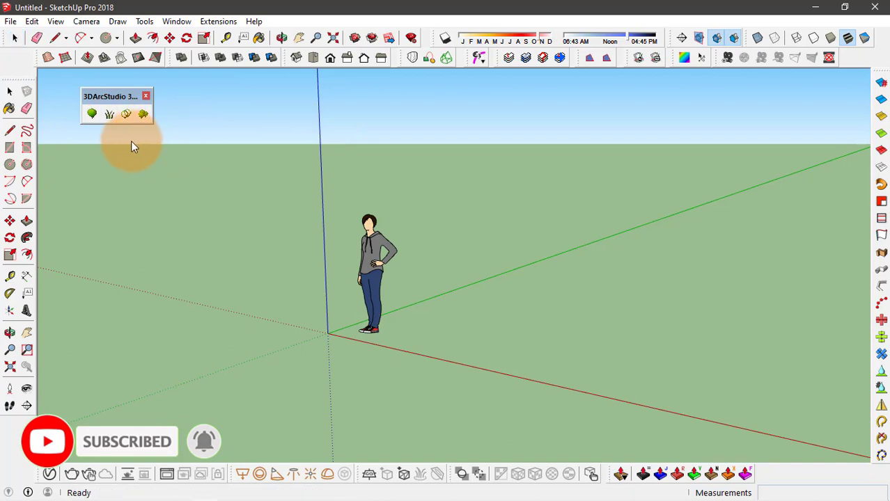
Create a new Tree Maker tree of type tree00:Default Generic Tree and place it at the axes origin.
left_click(91, 114)
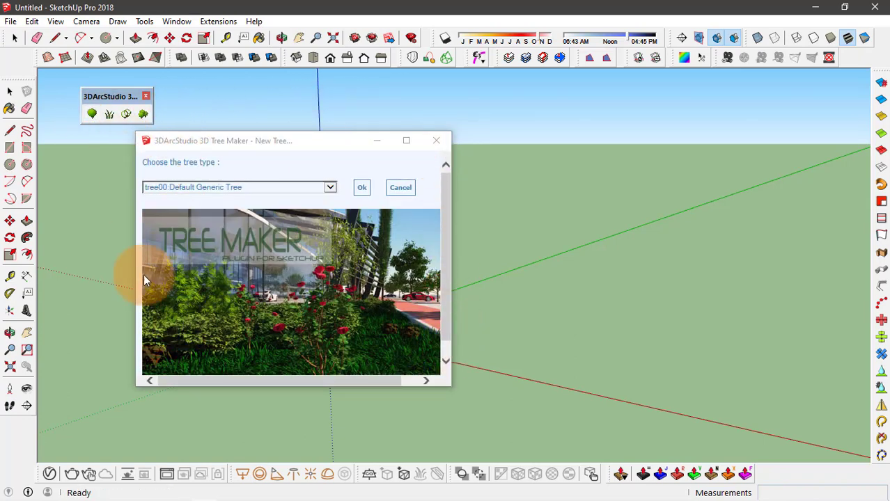
left_click_drag(146, 162, 233, 157)
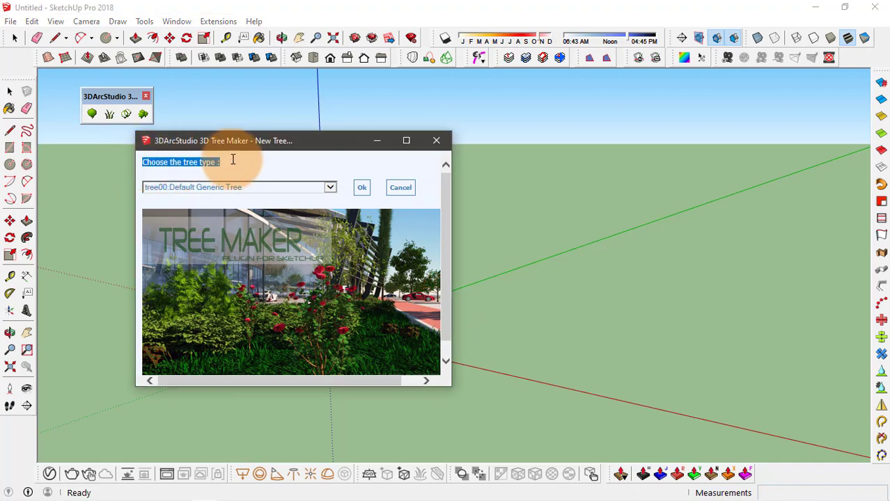
left_click(248, 175)
left_click(244, 189)
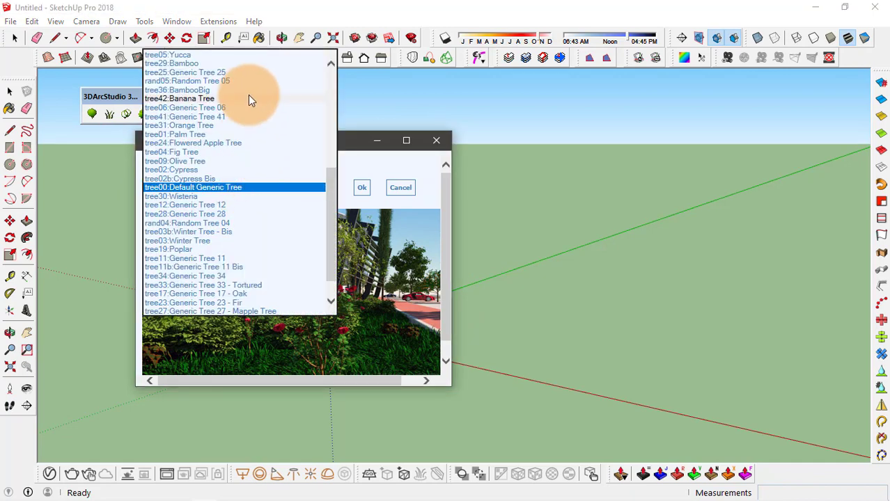
scroll(239, 202, "up", 8)
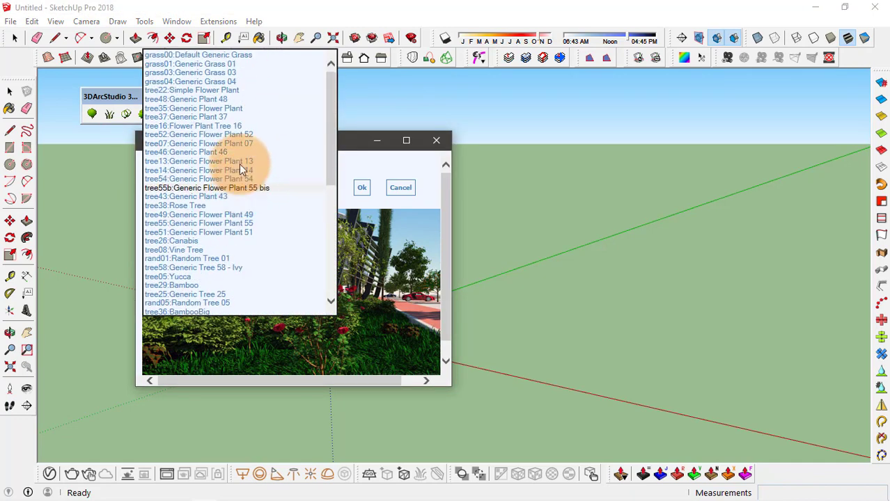
scroll(233, 97, "down", 9)
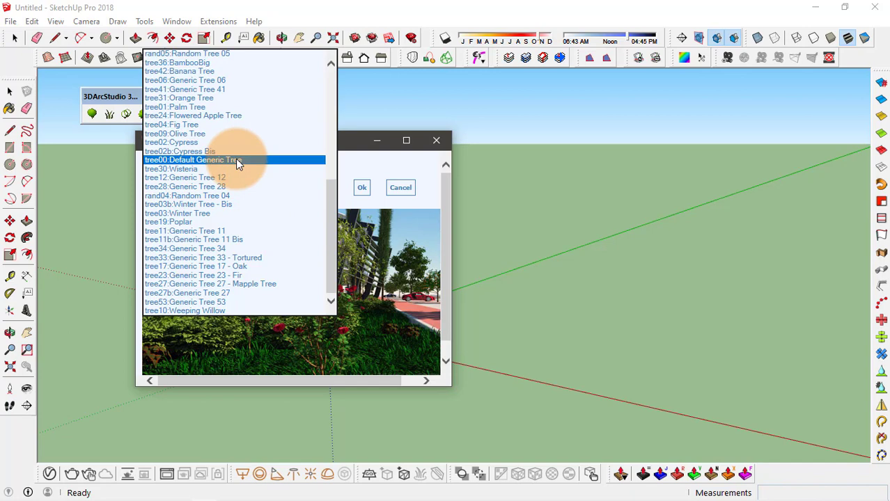
left_click(240, 160)
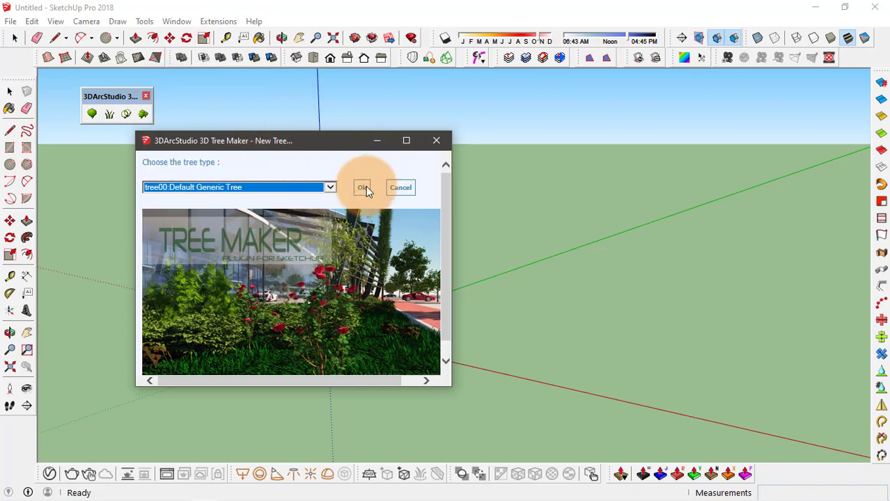
left_click(361, 187)
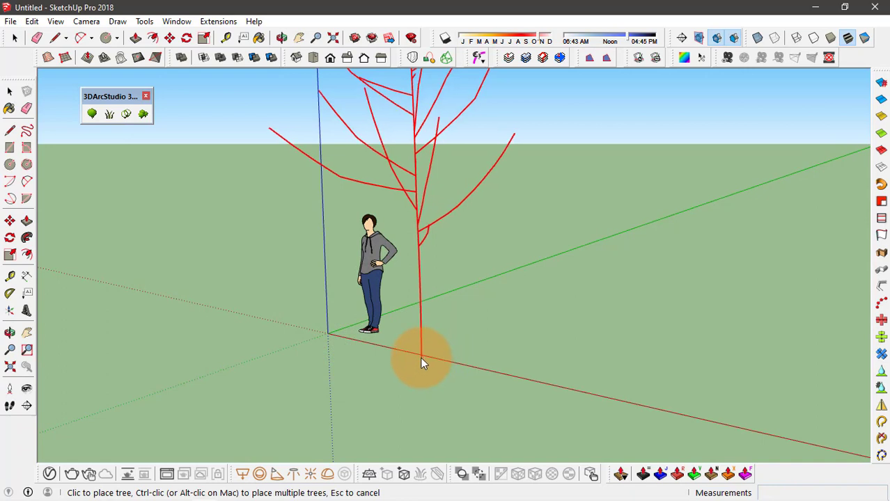
left_click(327, 334)
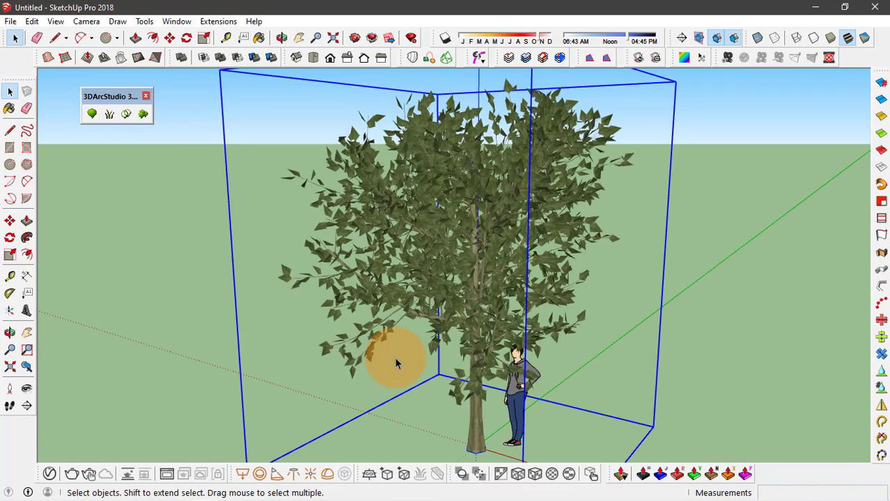
Bring up the Default Tray, collapse Entity Info, Materials and Styles, and expand the Outliner.
scroll(330, 234, "down", 5)
middle_click_drag(313, 208, 437, 288)
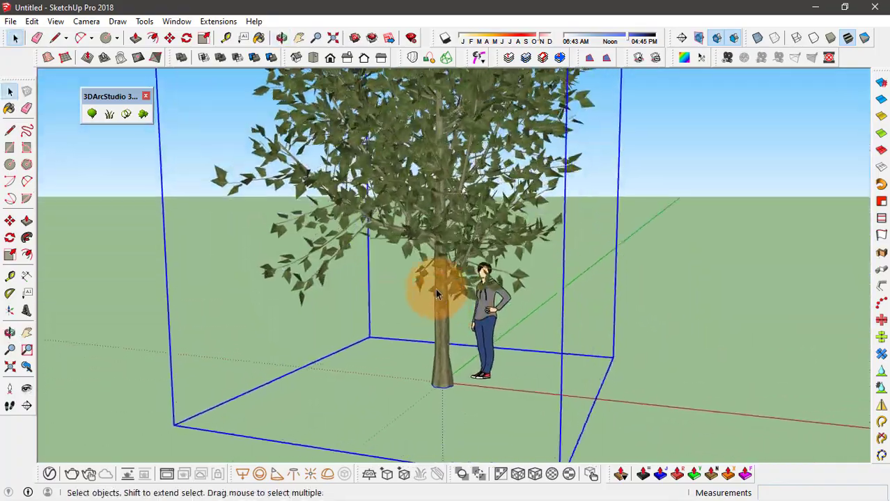
scroll(435, 278, "up", 3)
middle_click_drag(433, 172, 300, 252)
key("b")
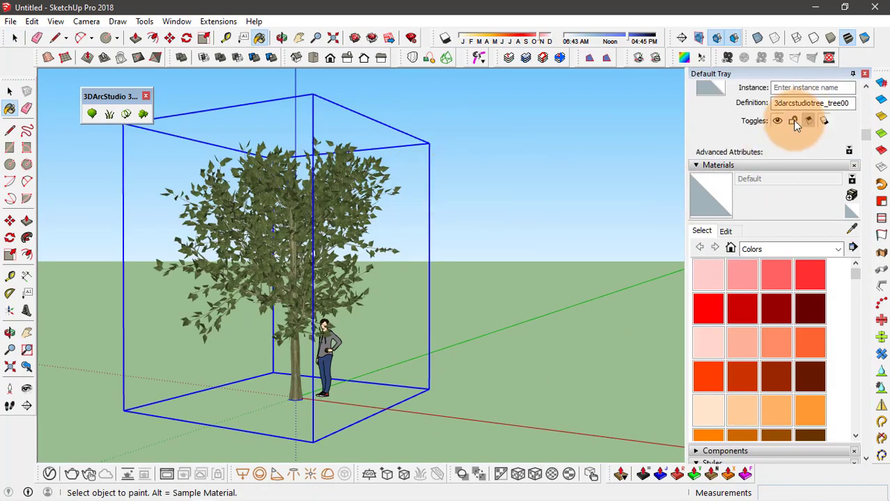
left_click(699, 85)
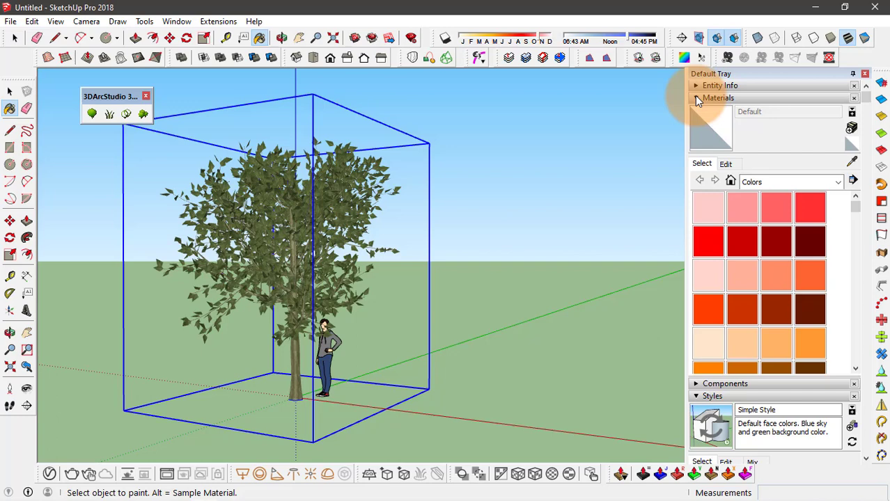
left_click(696, 97)
left_click(695, 123)
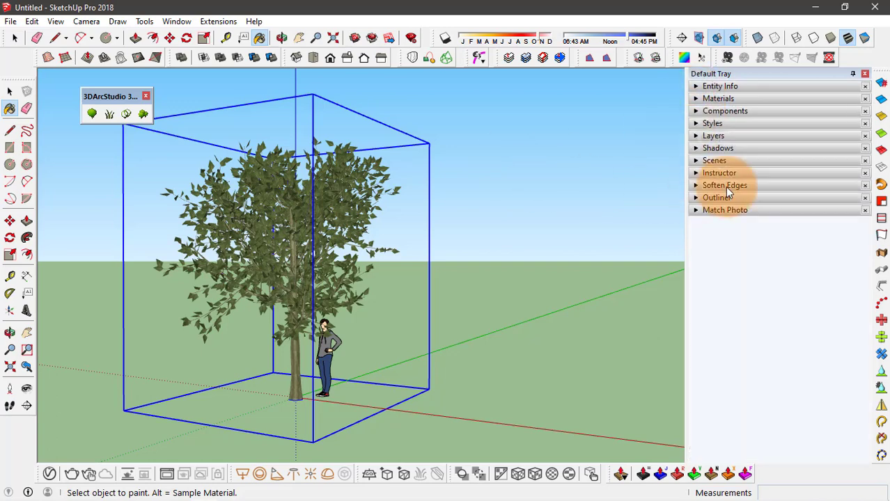
left_click(698, 199)
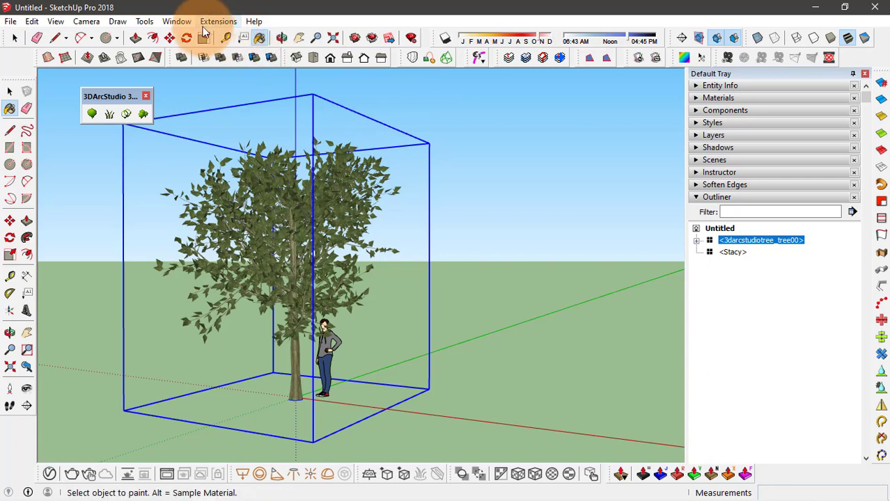
left_click(181, 23)
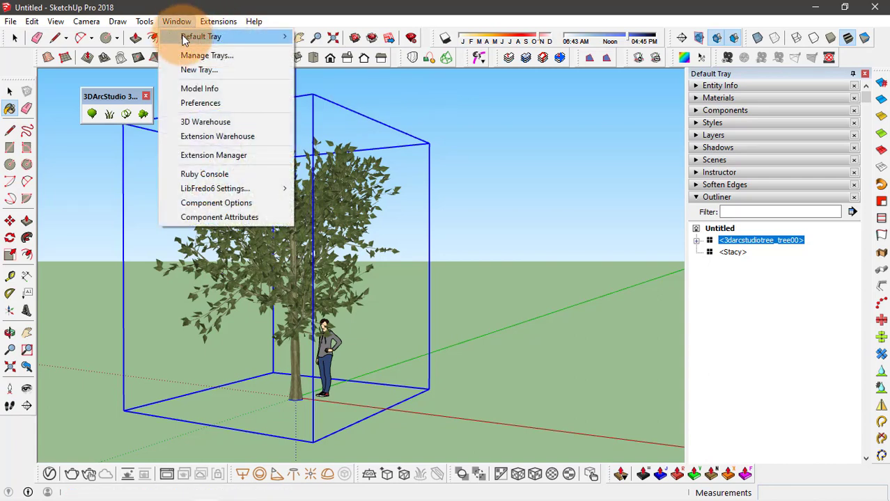
mouse_move(252, 35)
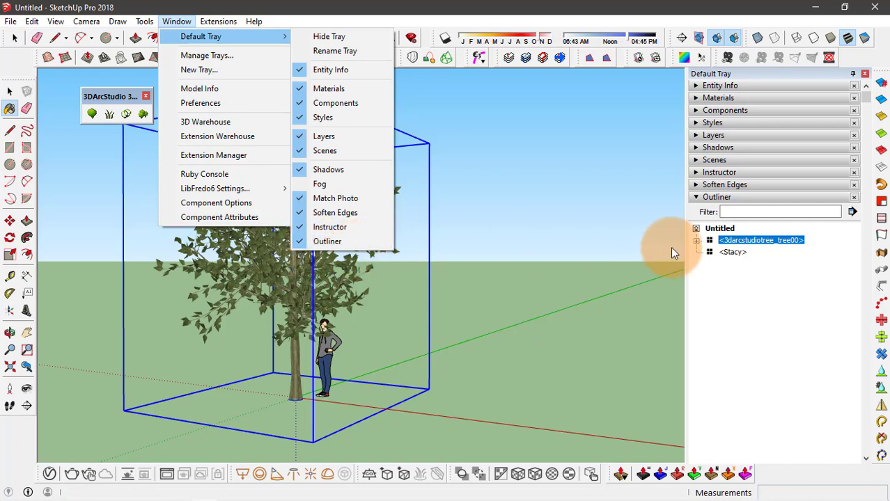
Examine the tree component's structure in the Outliner, including its leaves and stems groups and the leaf levels inside leaves.
left_click(783, 240)
double_click(781, 240)
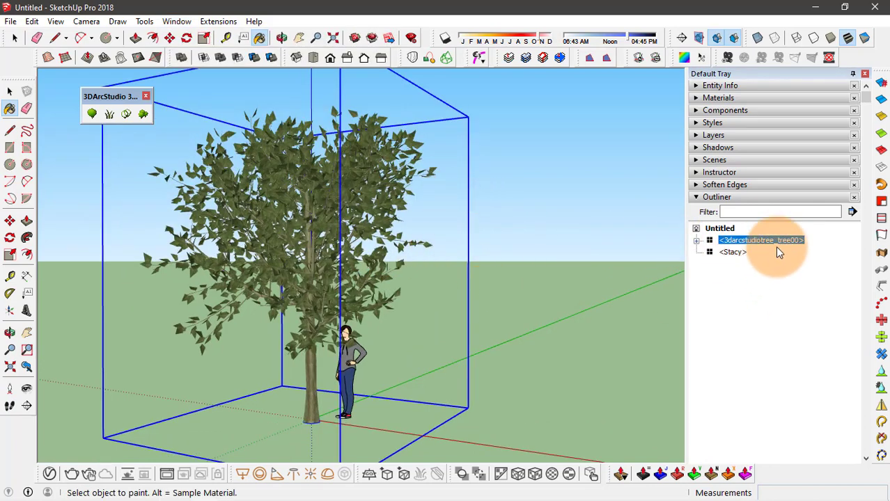
left_click(696, 240)
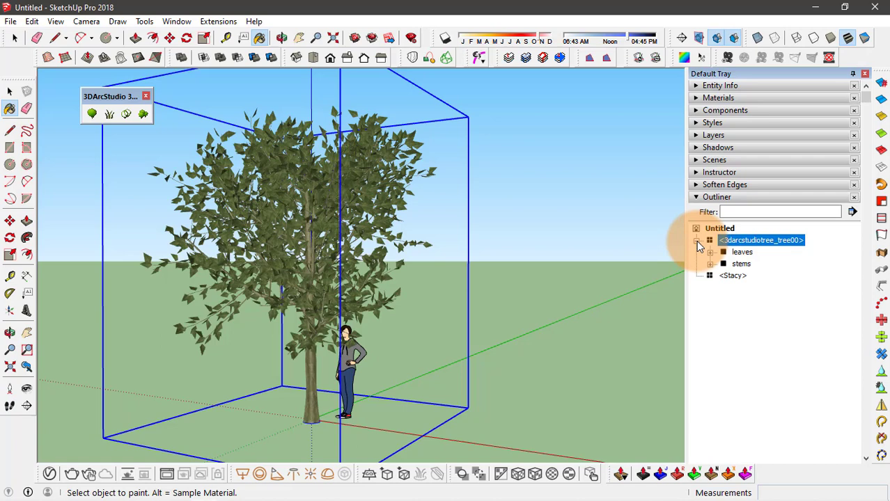
left_click(742, 252)
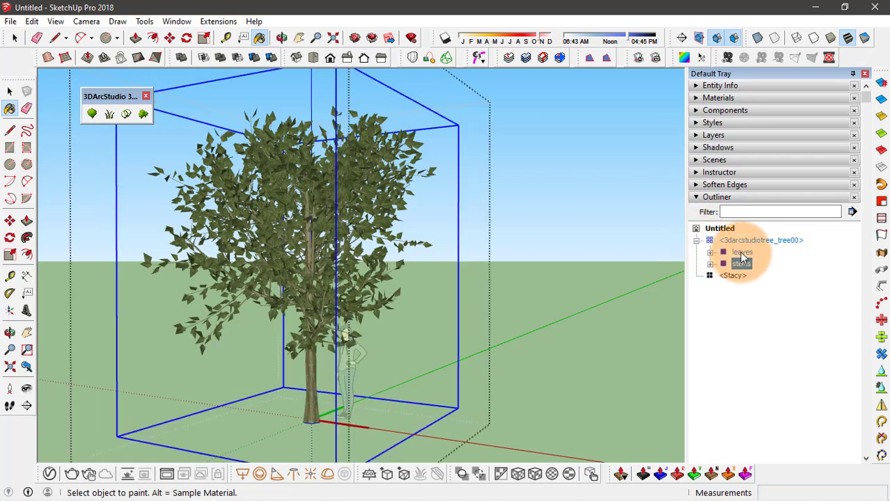
left_click(742, 252)
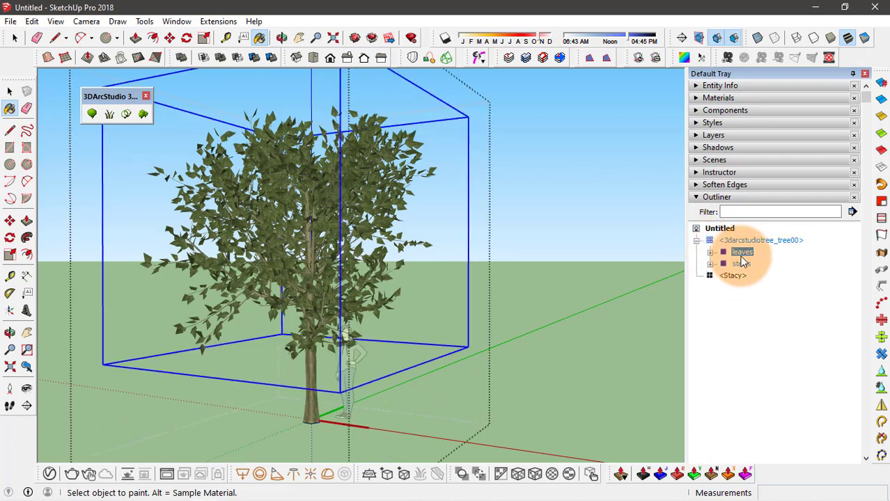
left_click(709, 253)
left_click(753, 265)
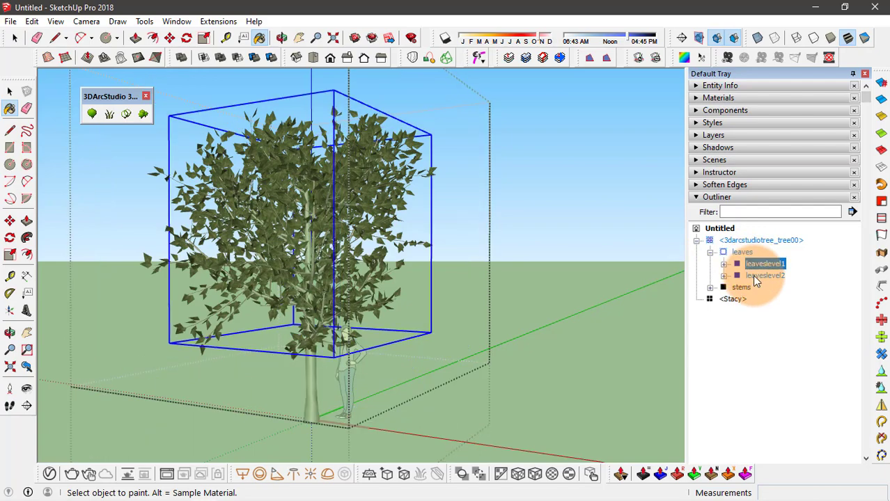
left_click(756, 276)
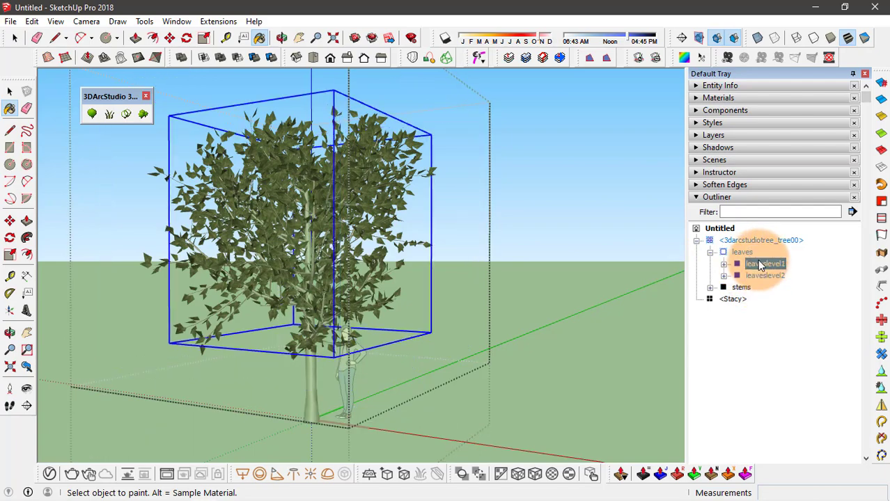
Hide the leaveslevel2 group inside the tree's leaves group.
middle_click_drag(390, 268, 446, 272)
right_click(759, 276)
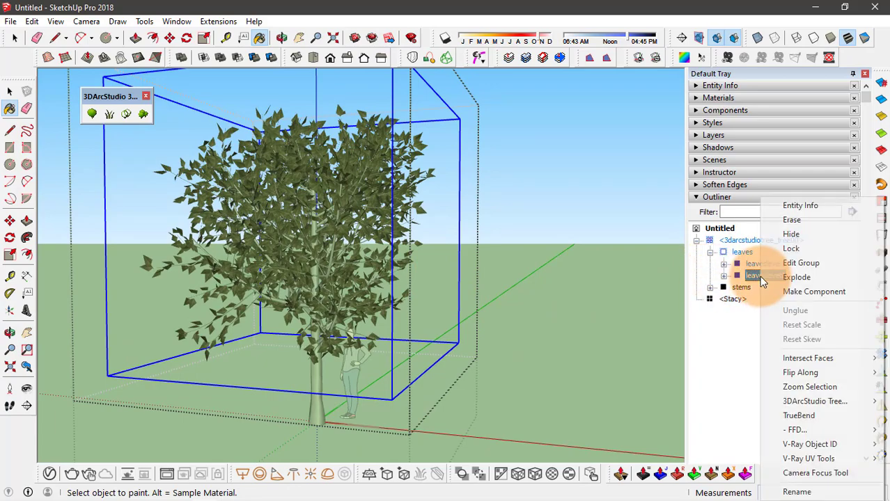
left_click(789, 232)
mouse_move(388, 262)
middle_mouse_down()
mouse_move(662, 266)
mouse_move(317, 258)
mouse_move(446, 264)
middle_mouse_up()
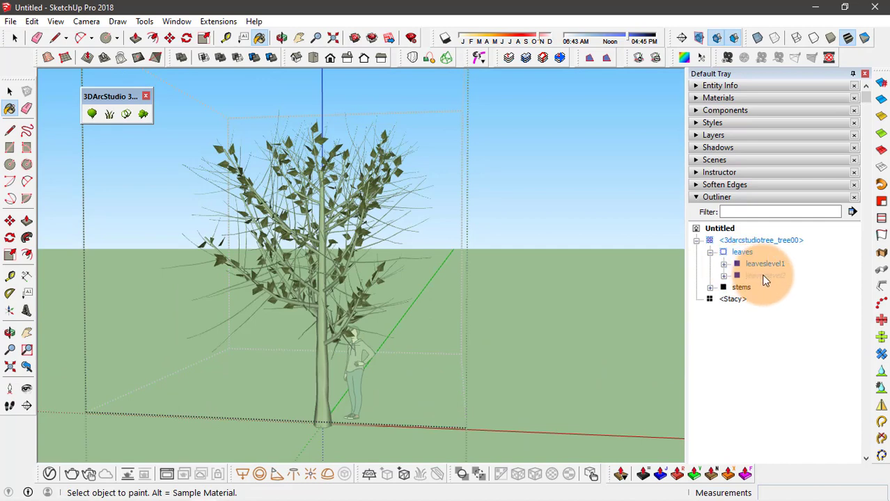
Examine the individual leaf00 components inside the leaveslevel1 group by selecting several of them in the Outliner.
left_click(764, 277)
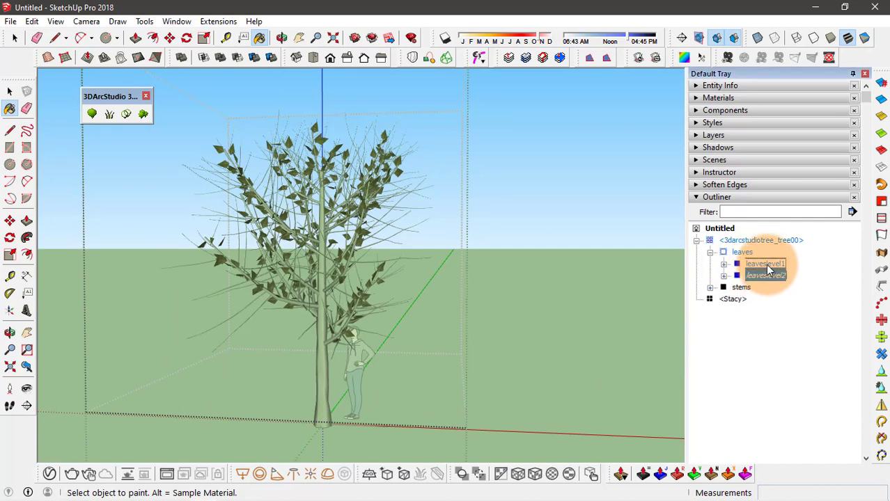
left_click(767, 266)
left_click(723, 264)
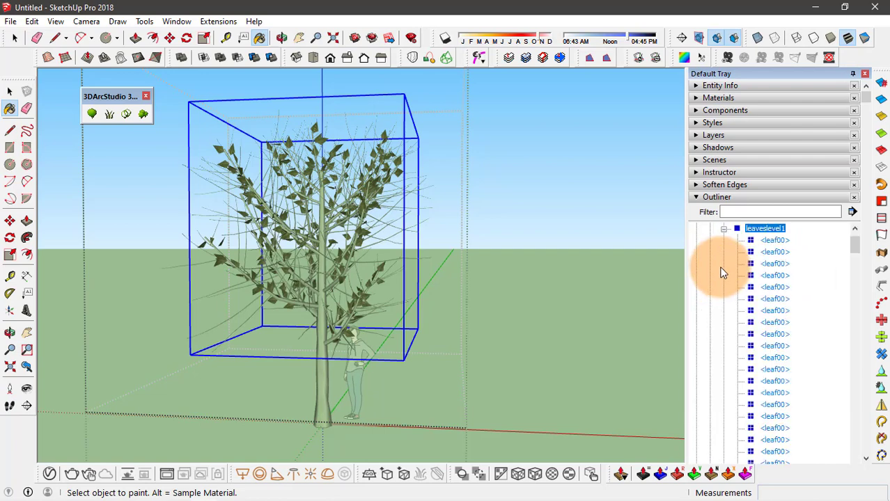
left_click(770, 275)
left_click(773, 287)
left_click(775, 323)
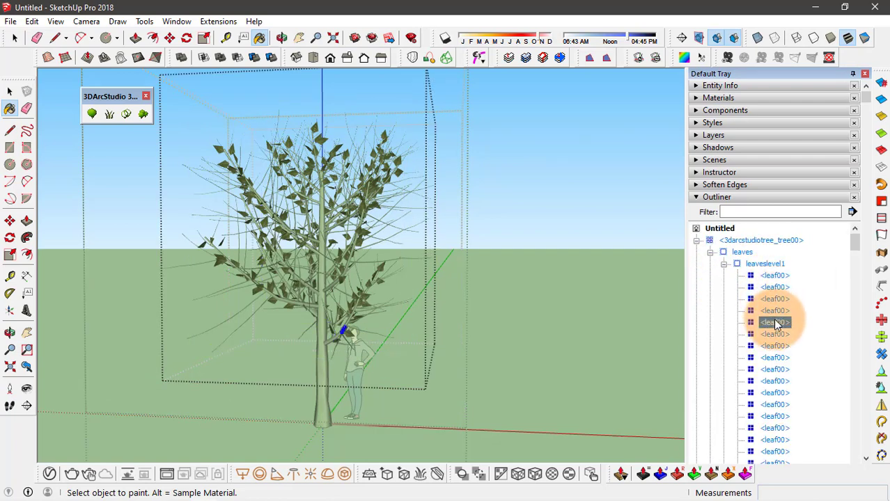
left_click(773, 381)
left_click(774, 393)
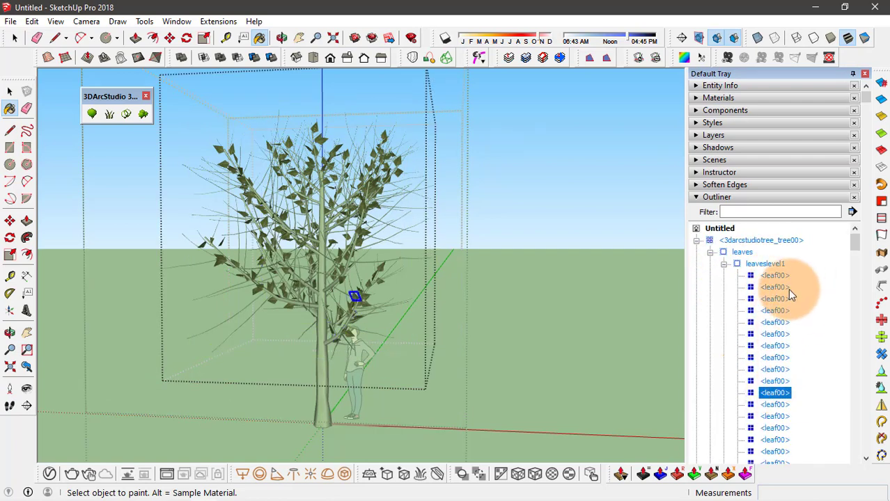
left_click(724, 264)
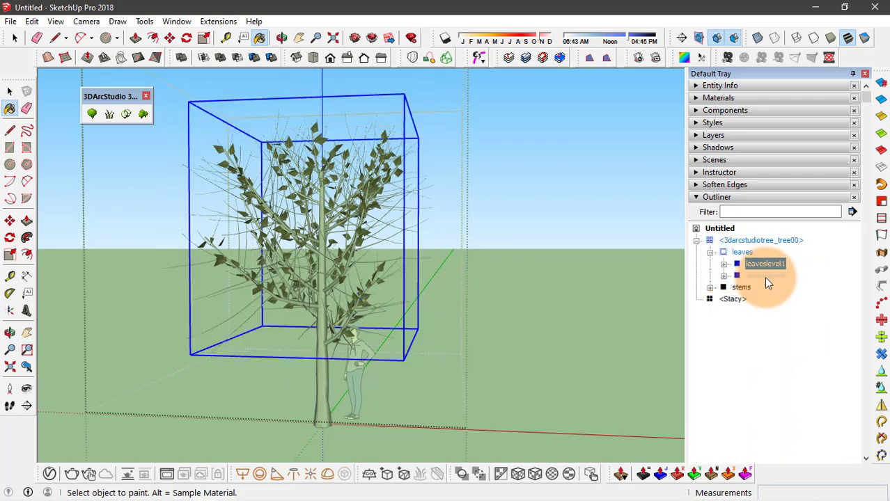
Unhide the leaveslevel2 group inside the tree's leaves group.
right_click(763, 276)
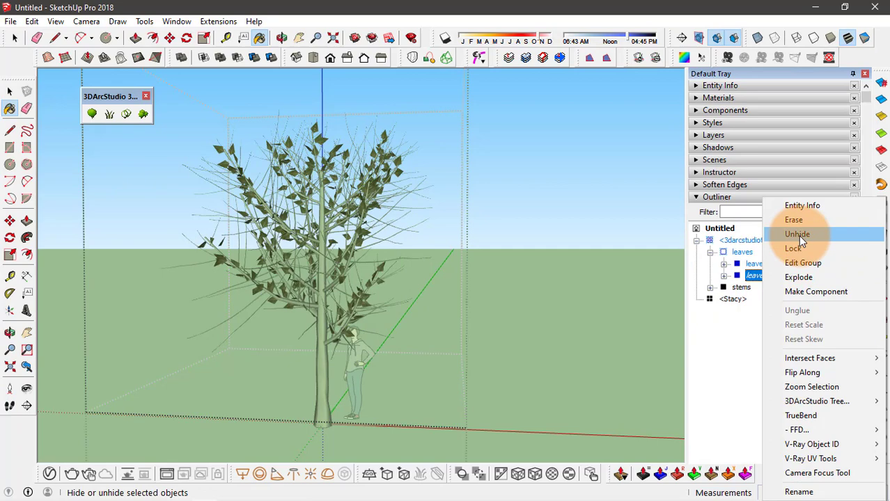
left_click(798, 236)
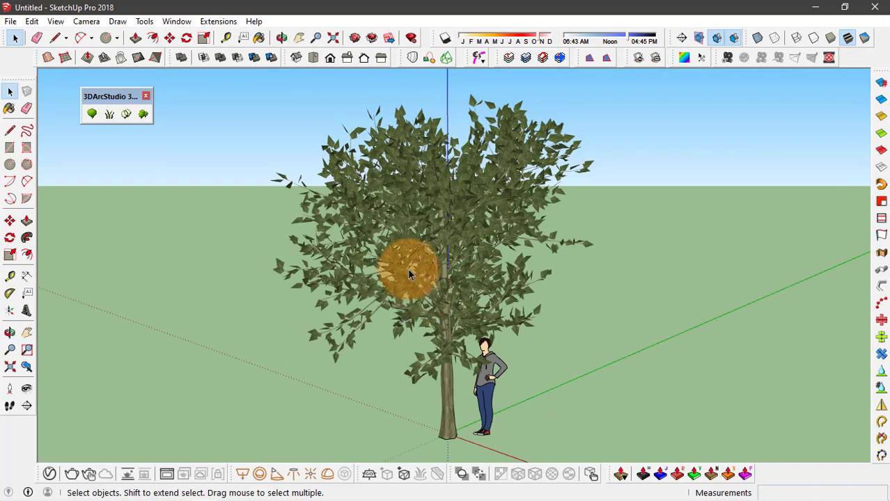
middle_click_drag(434, 303, 258, 228)
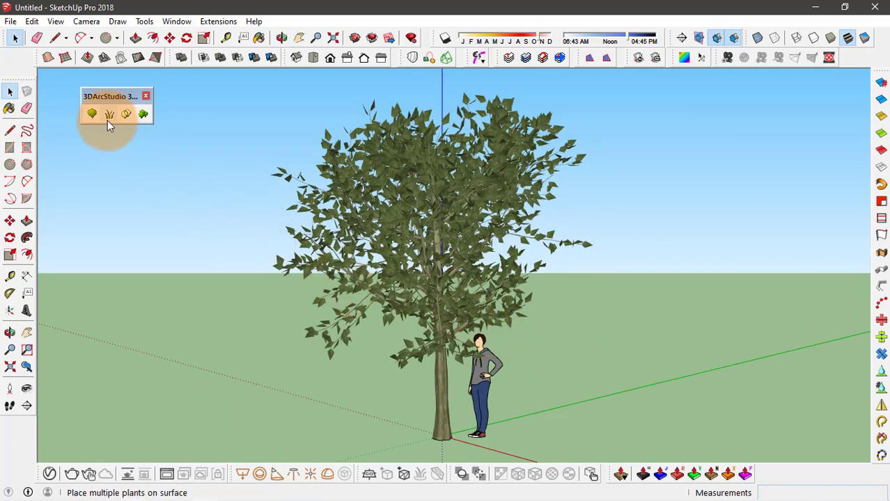
middle_click_drag(313, 248, 447, 228)
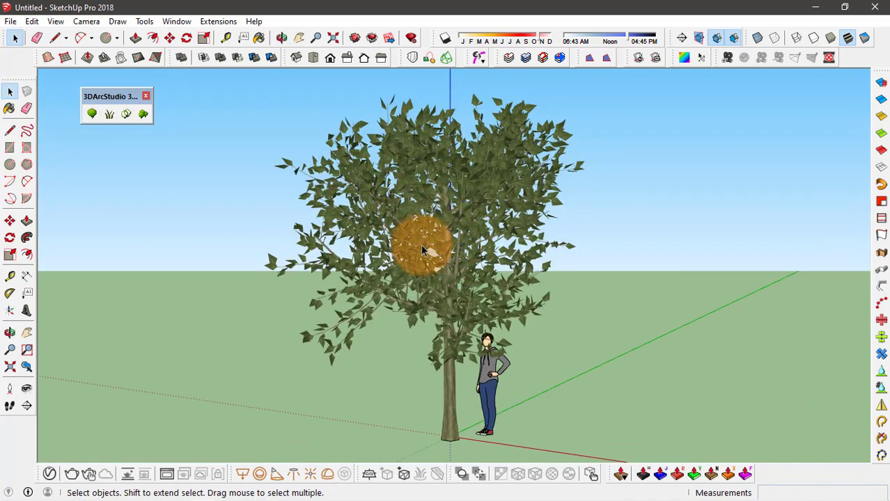
Convert the generated tree to its lightweight proxy lines and rebuild it with full leaves and stems.
left_click(121, 114)
middle_click_drag(445, 232, 298, 172)
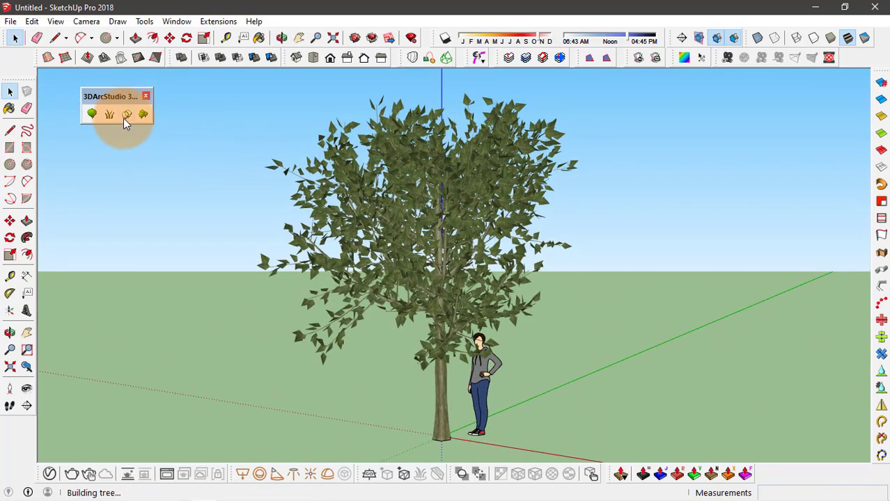
mouse_move(344, 159)
middle_mouse_down()
mouse_move(486, 151)
mouse_move(500, 353)
mouse_move(513, 398)
mouse_move(491, 205)
middle_mouse_up()
left_click(358, 357)
middle_click_drag(409, 180, 338, 129)
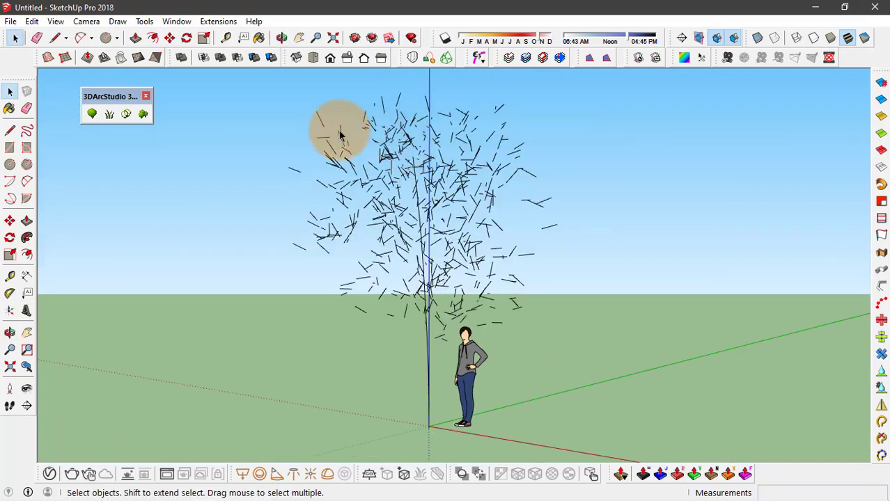
left_click(143, 116)
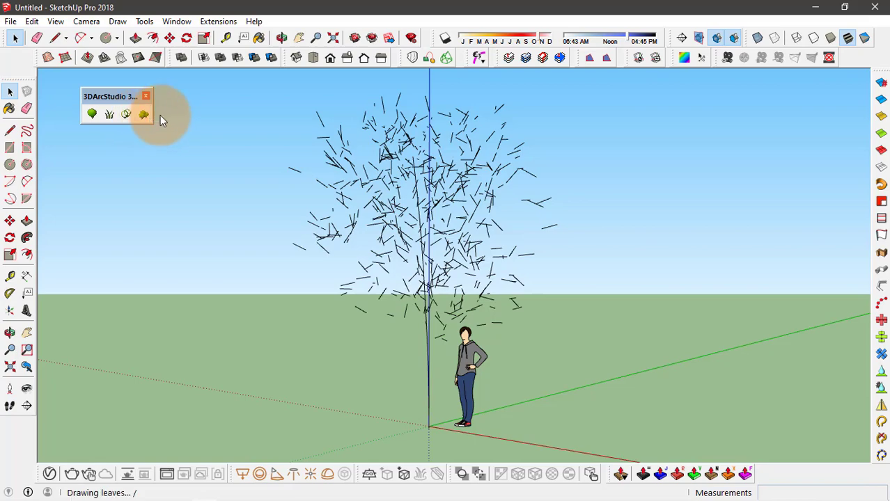
middle_click_drag(375, 174, 340, 249)
Move the tree a short distance away from the origin, clear of the scale figure, and deselect it.
left_click(419, 352)
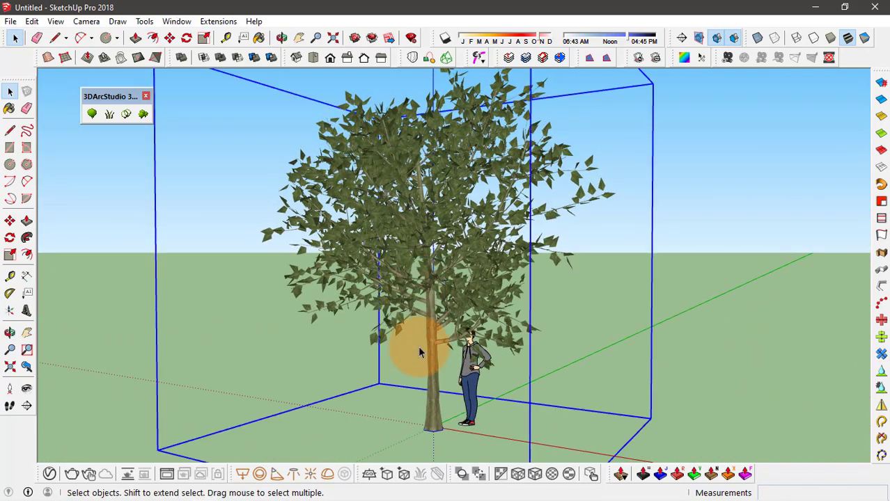
key("m")
middle_click_drag(422, 281, 432, 414)
left_click_drag(431, 414, 426, 411)
key("space")
left_click(729, 290)
Draw a ground circle centred on the origin with a radius of about 3 m, beneath the tree and figure.
key("c")
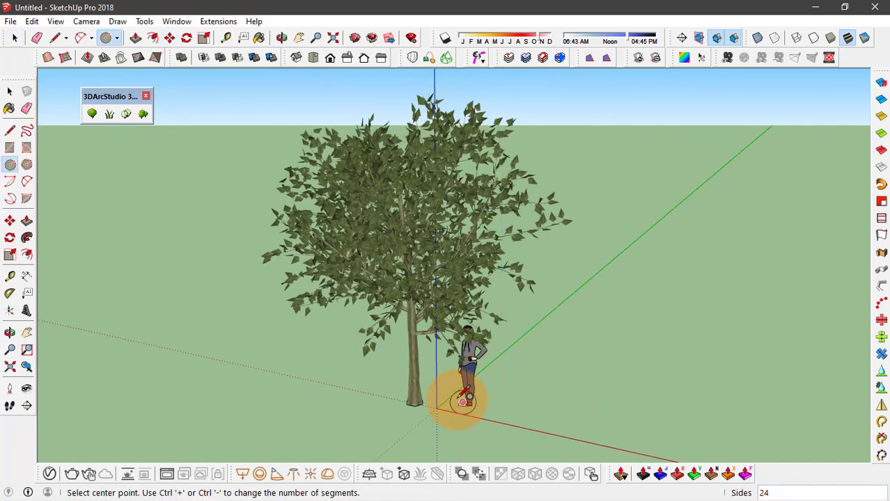
left_click(437, 405)
scroll(477, 363, "down", 2)
scroll(428, 373, "up", 2)
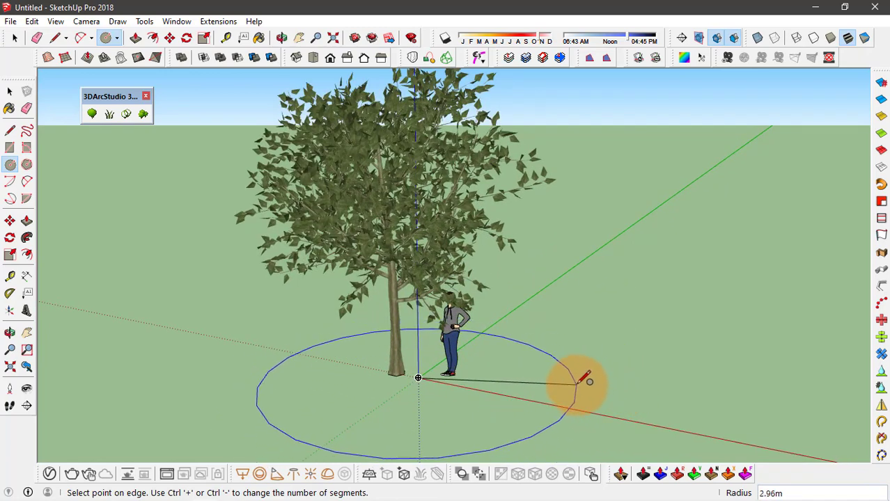
left_click(571, 382)
key("space")
key("o")
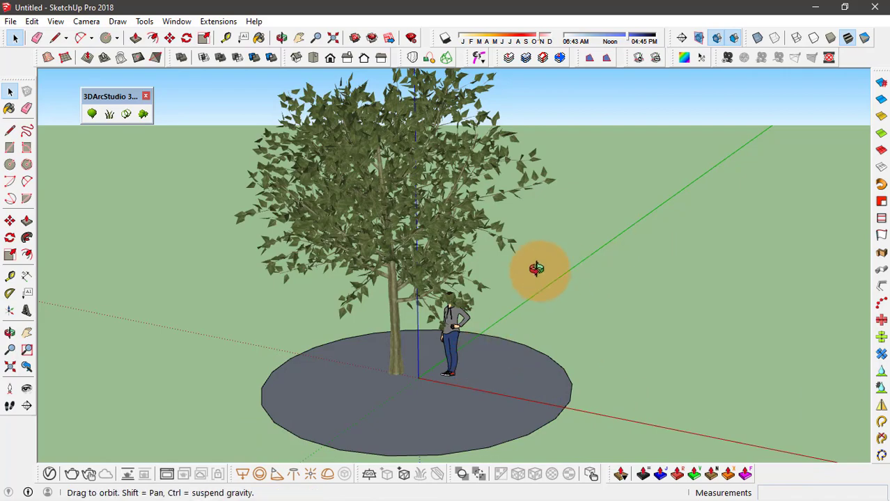
left_click_drag(536, 268, 583, 324)
key("space")
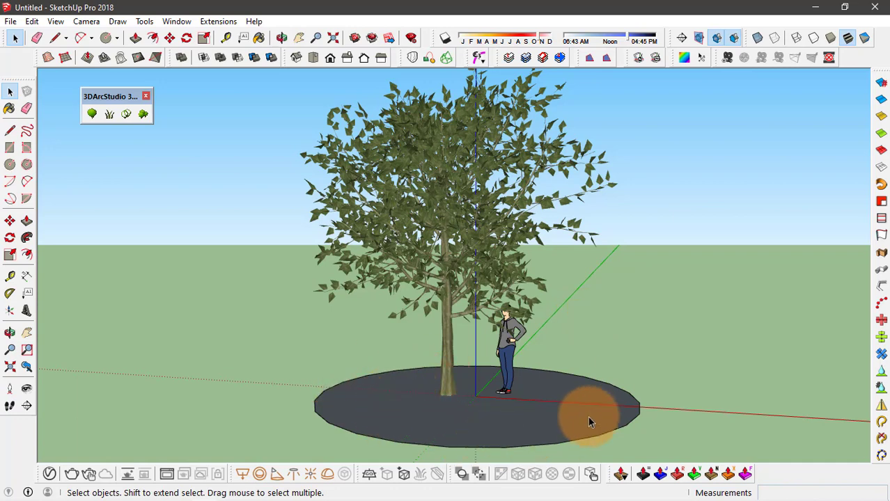
Open the Make Grass settings for the circular ground face and move the dialog clear of the circle.
left_click(423, 409)
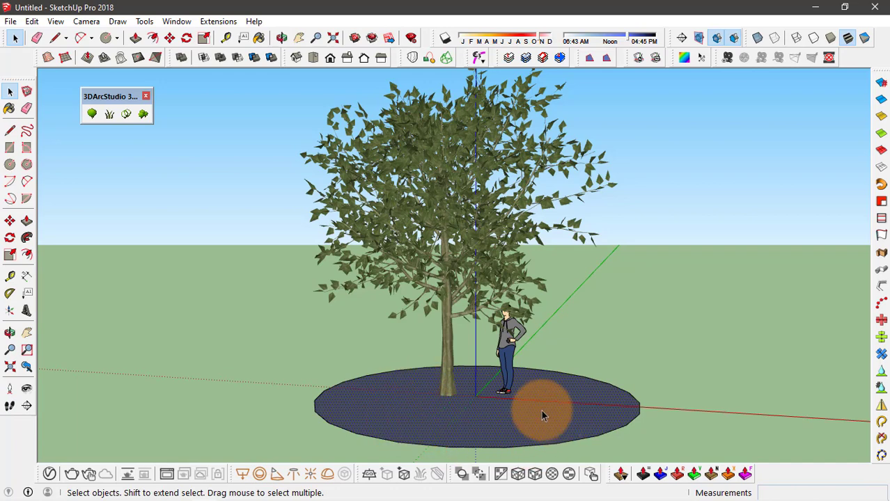
left_click(110, 115)
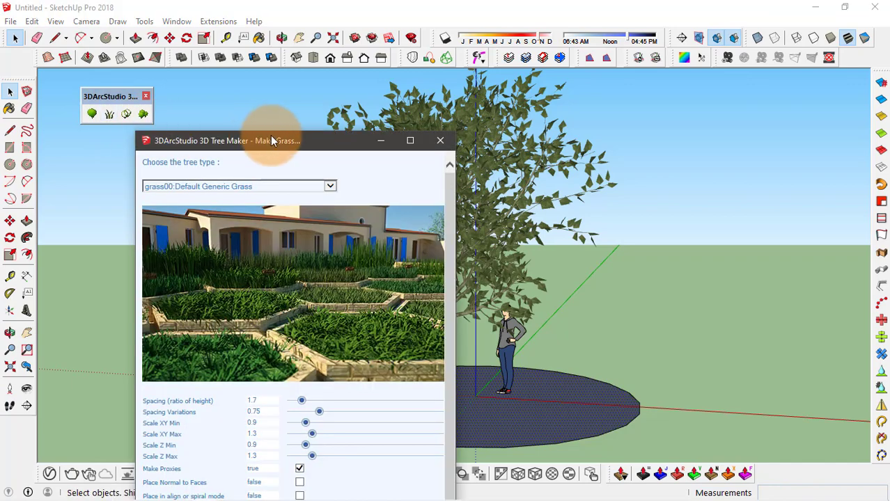
left_click_drag(291, 141, 209, 45)
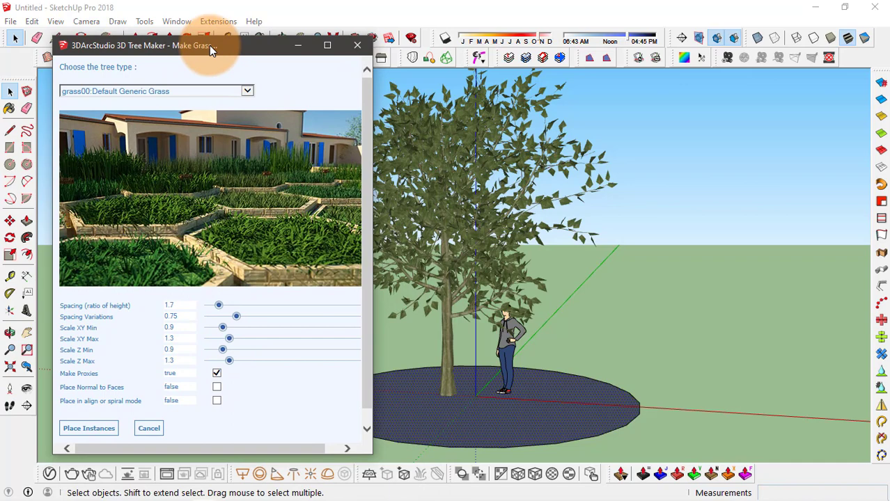
Try the Generic Grass 03 type and a spacing of 1.25, and return to Default Generic Grass with spacing 1.7.
left_click(145, 91)
scroll(166, 187, "down", 10)
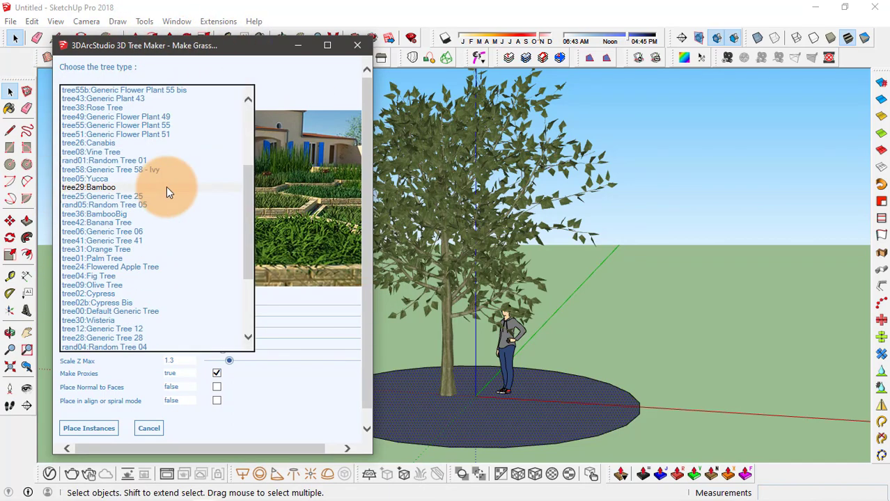
scroll(167, 187, "up", 10)
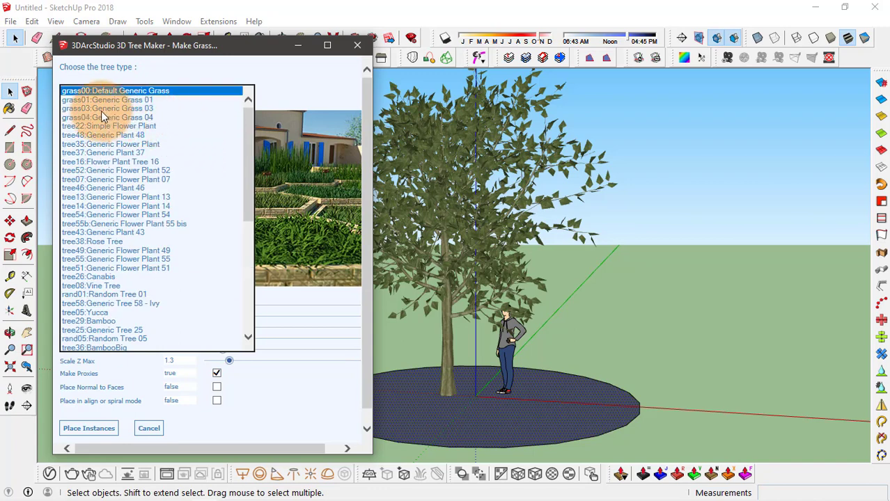
left_click(117, 110)
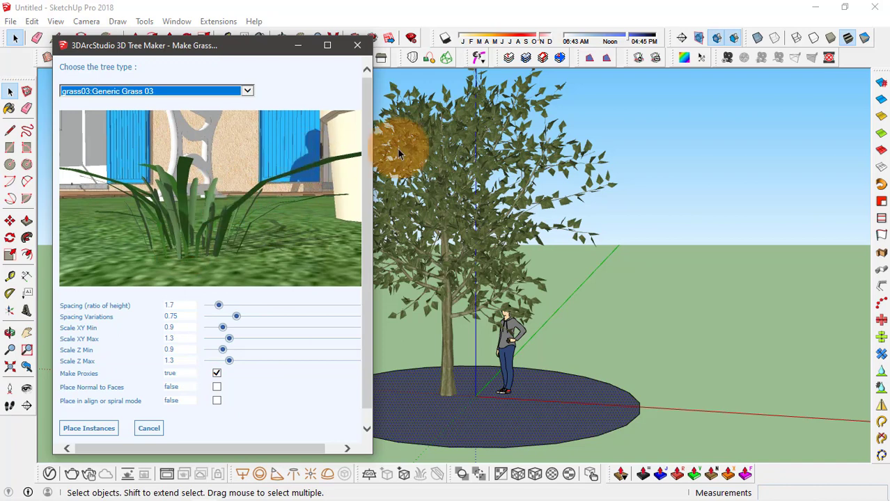
left_click(206, 95)
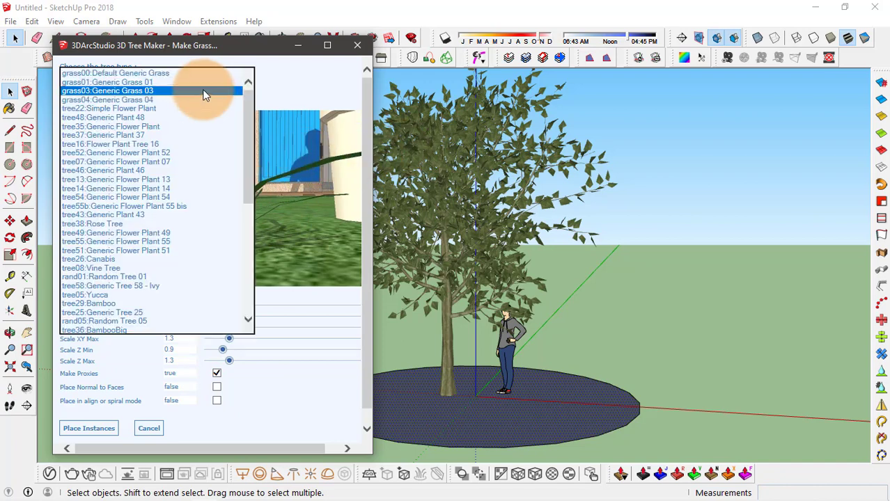
left_click(155, 72)
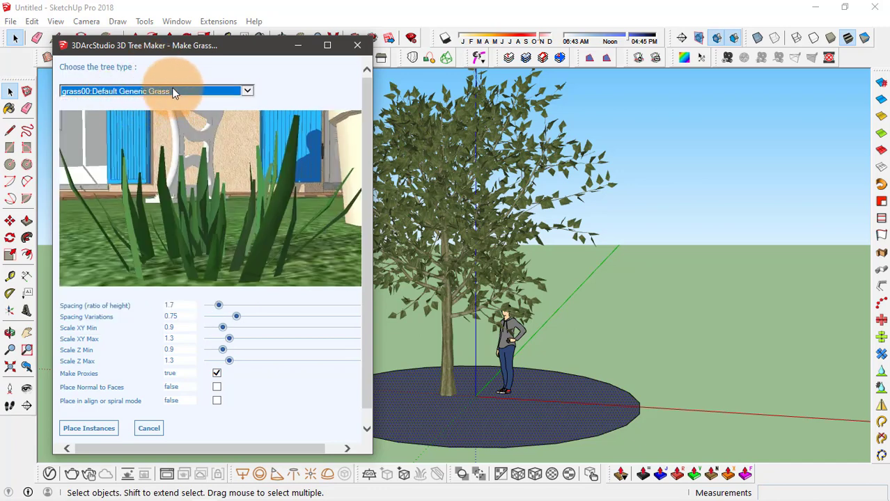
left_click_drag(218, 305, 227, 285)
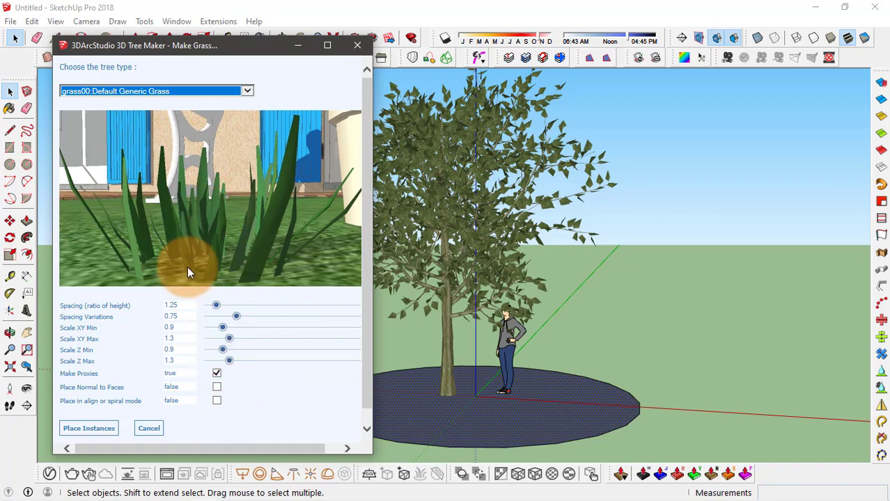
left_click_drag(213, 305, 217, 308)
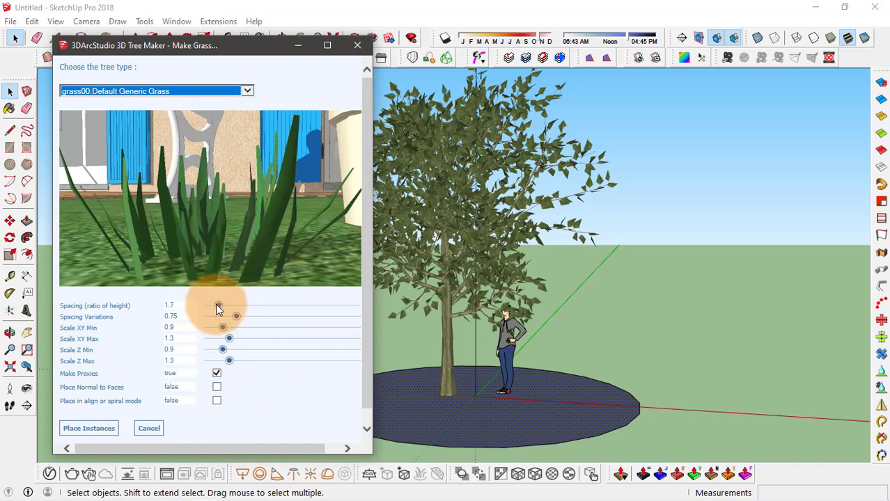
Turn off Make Proxies for the grass.
left_click_drag(59, 374, 99, 374)
left_click(216, 374)
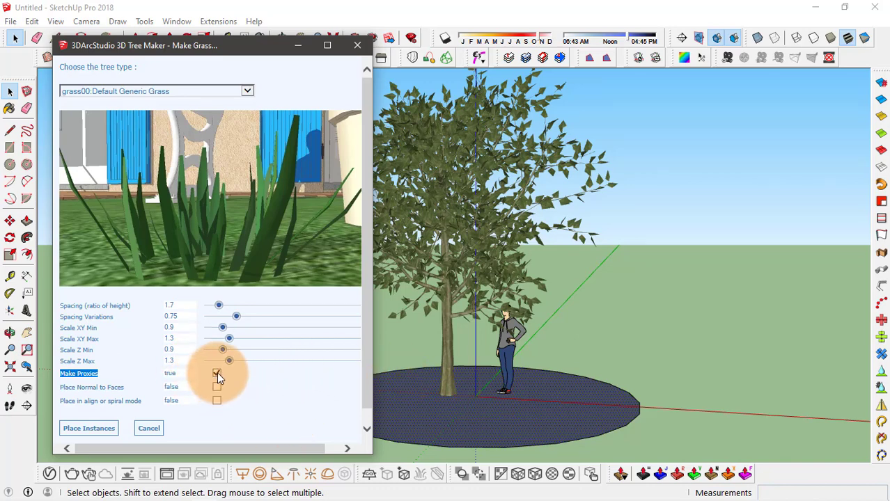
left_click(216, 374)
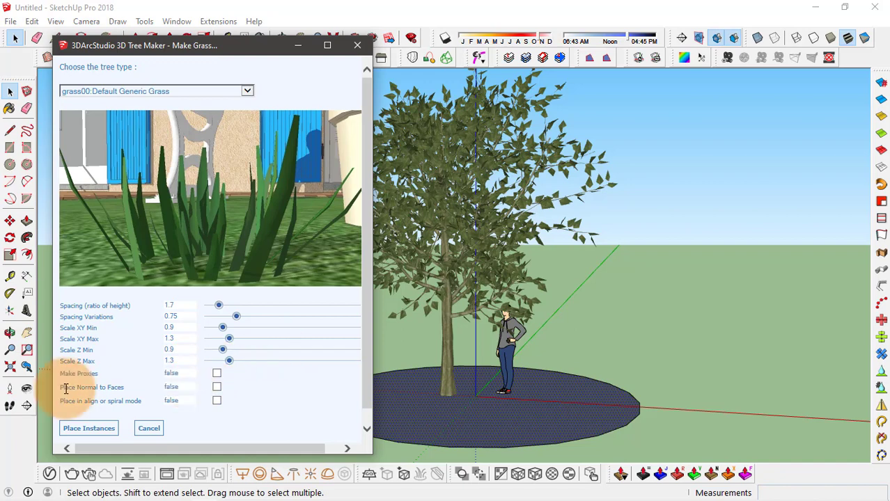
Try the Place Normal to Faces option for the grass and turn it off again.
left_click_drag(60, 387, 219, 387)
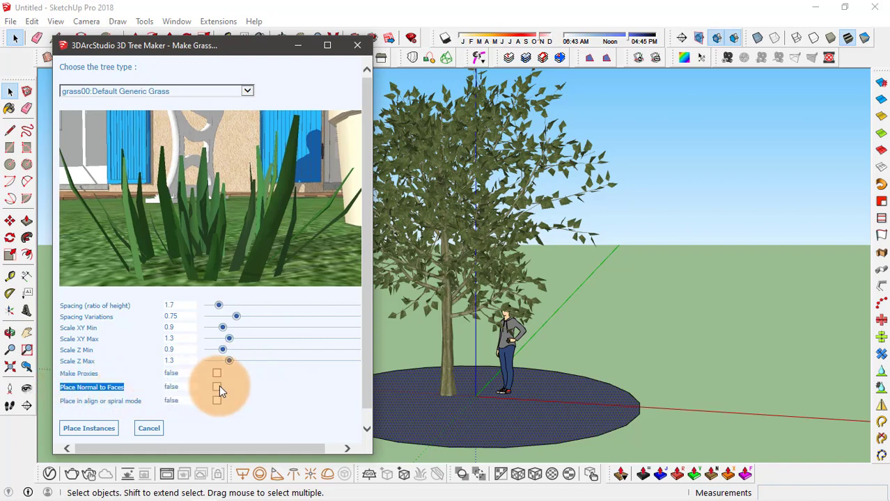
left_click(216, 391)
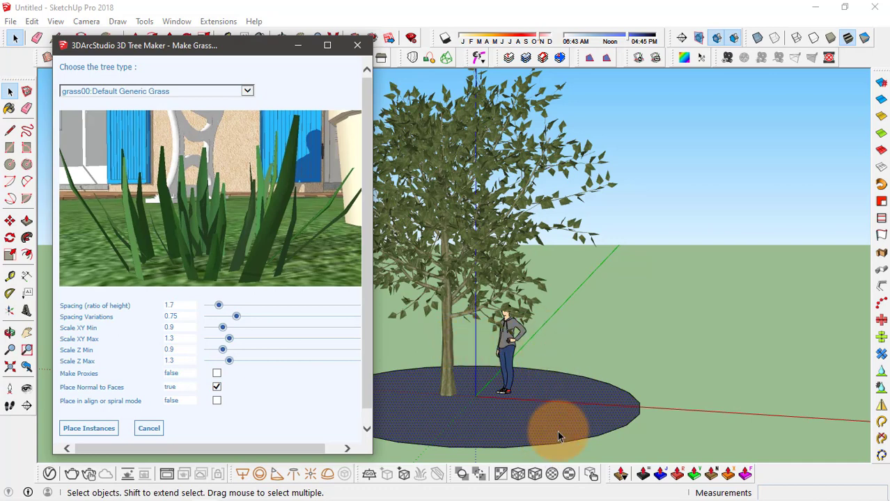
left_click(216, 386)
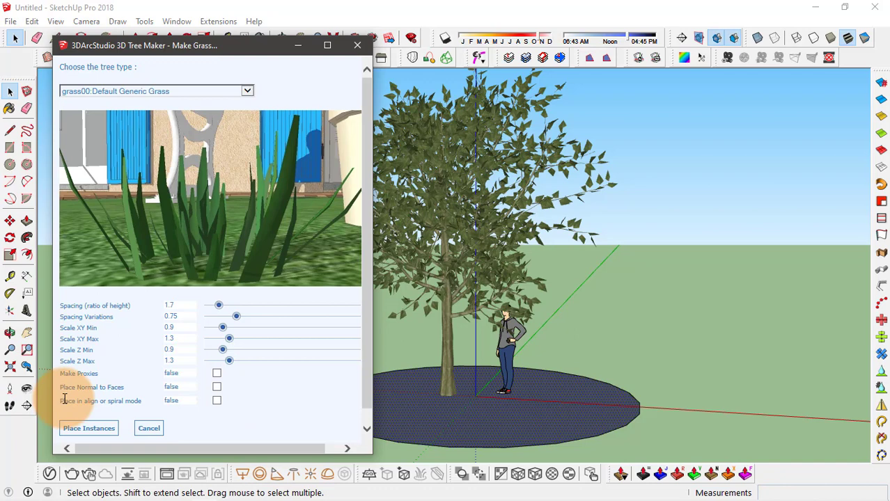
Enable Place in align or spiral mode, place the grass instances on the circular face, and minimize the grass dialog.
left_click_drag(63, 399, 142, 400)
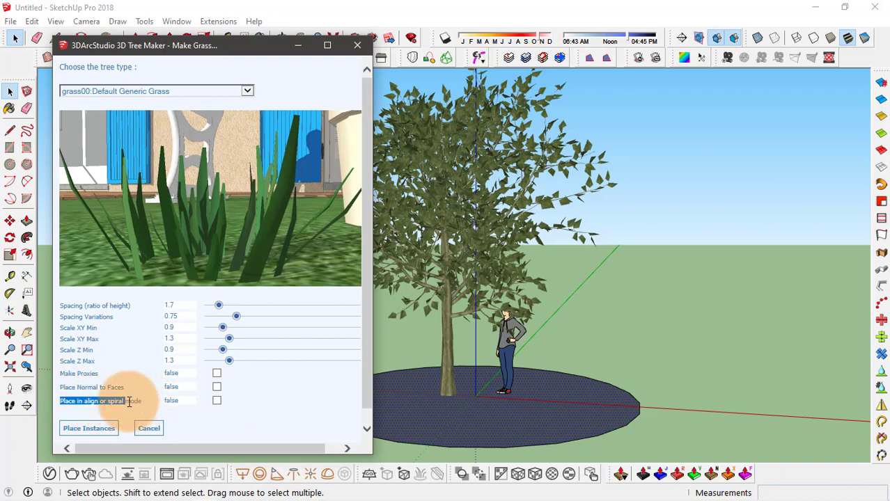
left_click(132, 400)
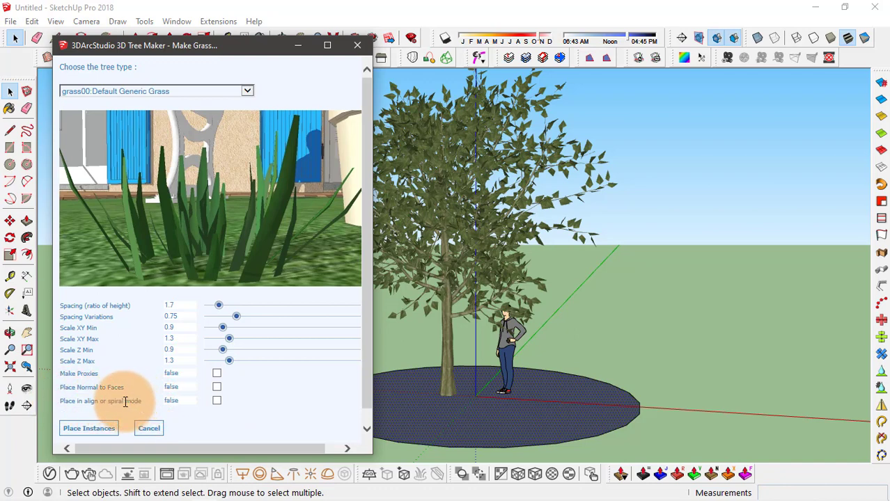
left_click(216, 400)
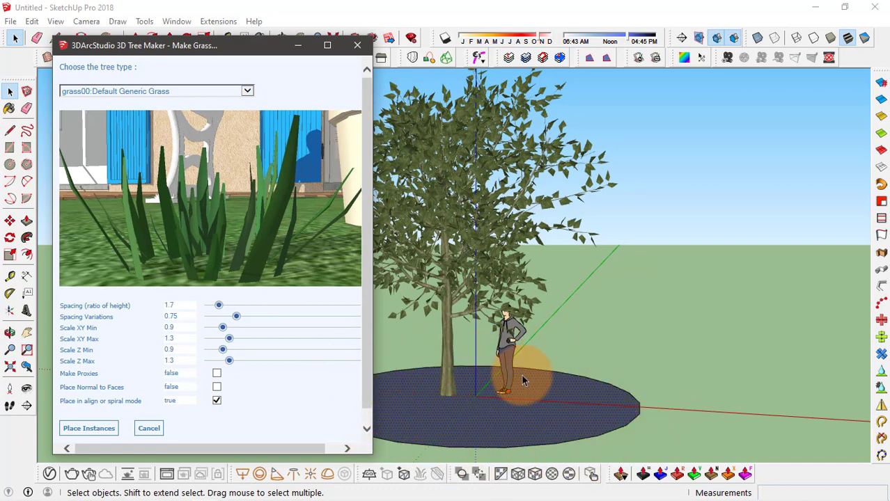
left_click(93, 430)
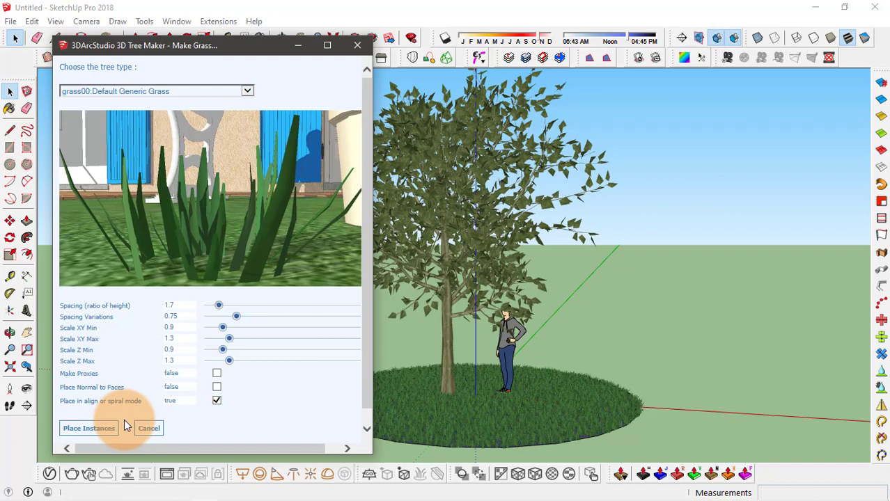
scroll(512, 404, "up", 2)
scroll(522, 390, "up", 4)
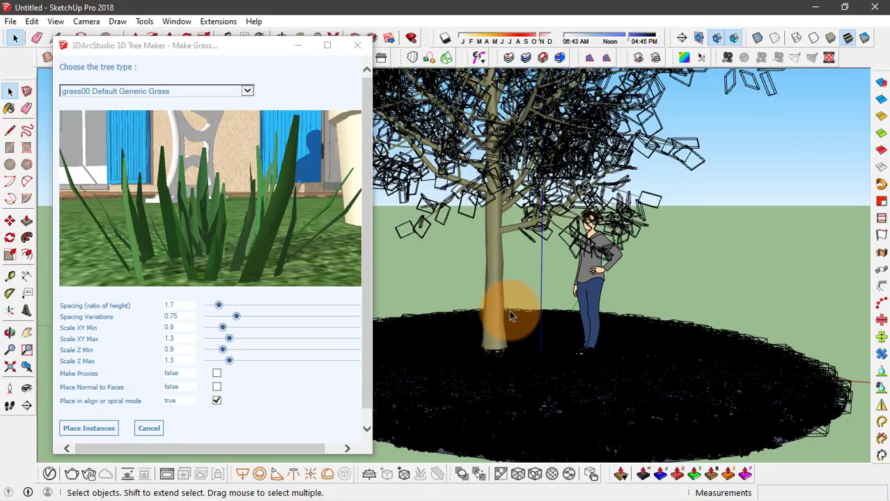
middle_click_drag(509, 310, 675, 149)
middle_click_drag(655, 260, 594, 306)
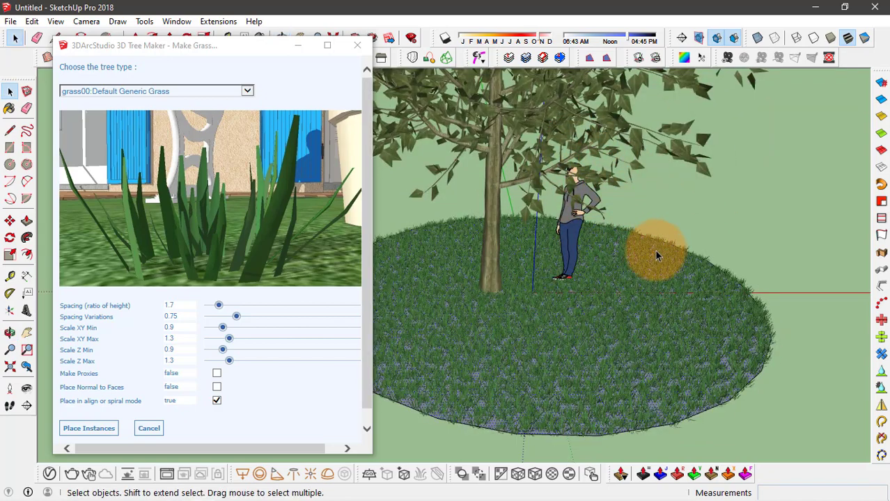
middle_click_drag(655, 253, 645, 272)
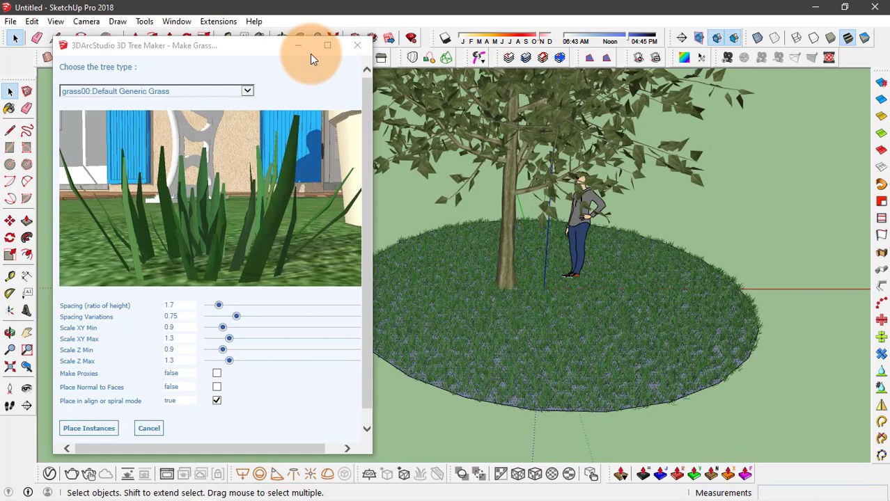
left_click(303, 47)
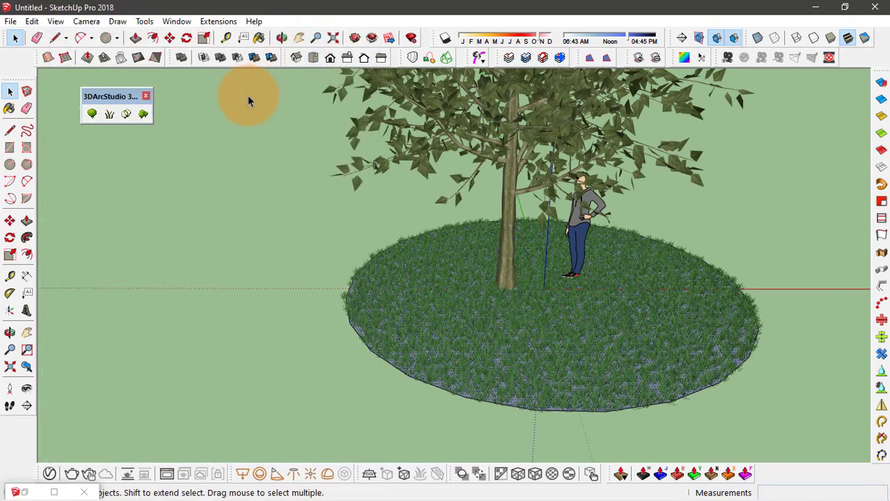
Switch the tree and grass to proxy lines and restore both to full geometry.
left_click(130, 114)
scroll(467, 312, "down", 3)
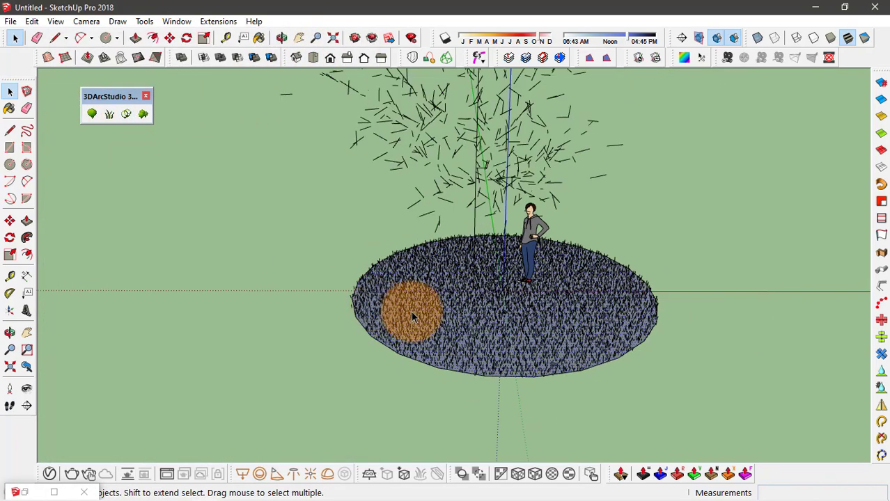
middle_click_drag(410, 311, 417, 284)
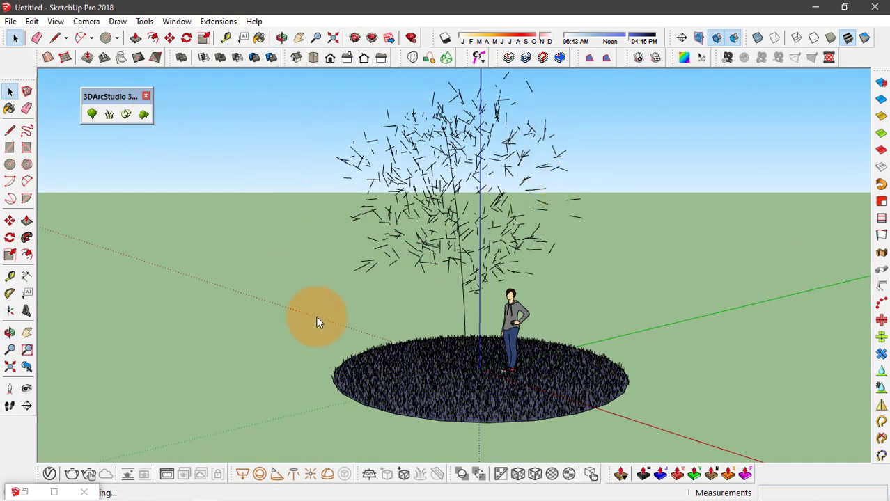
middle_click(495, 340)
middle_click_drag(531, 353, 447, 155)
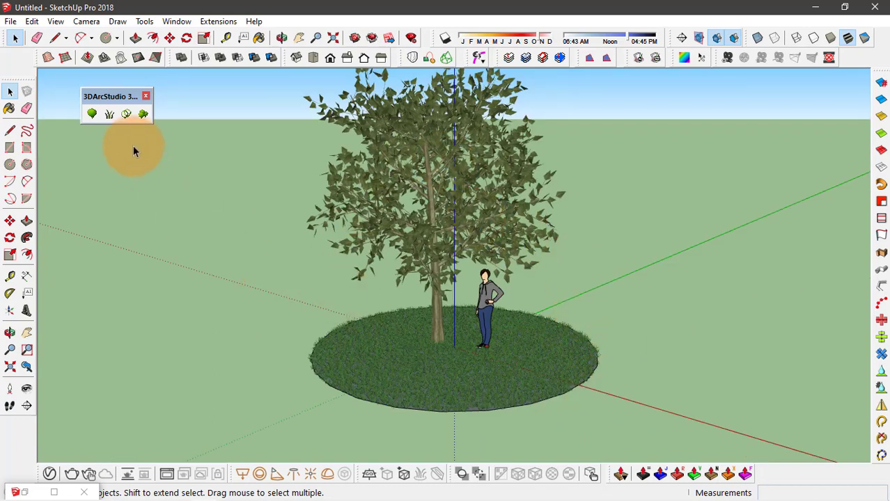
Start a new tree with the Tree Maker plugin, choosing tree29:Bamboo as the tree type.
left_click(89, 114)
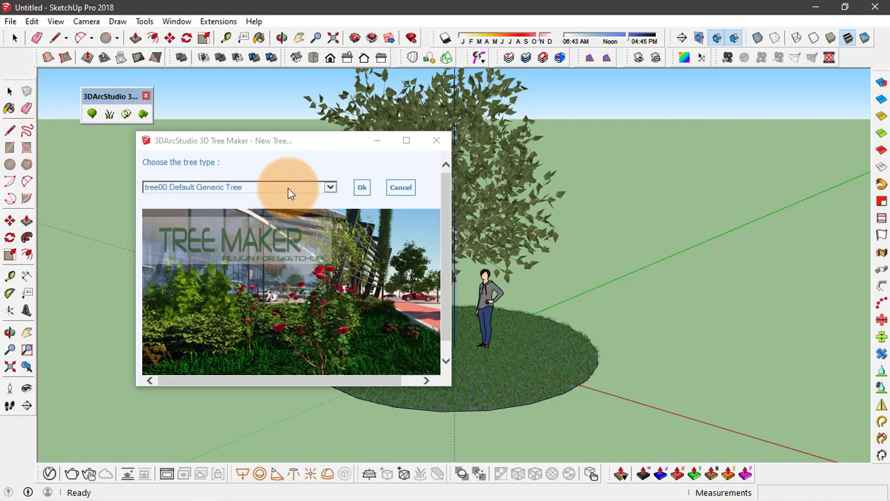
left_click(287, 187)
scroll(206, 132, "up", 3)
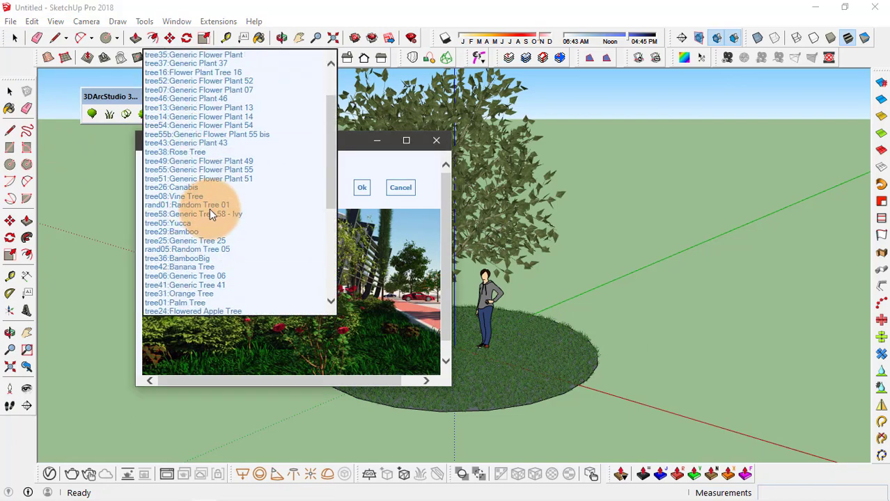
scroll(240, 99, "up", 3)
scroll(240, 99, "down", 5)
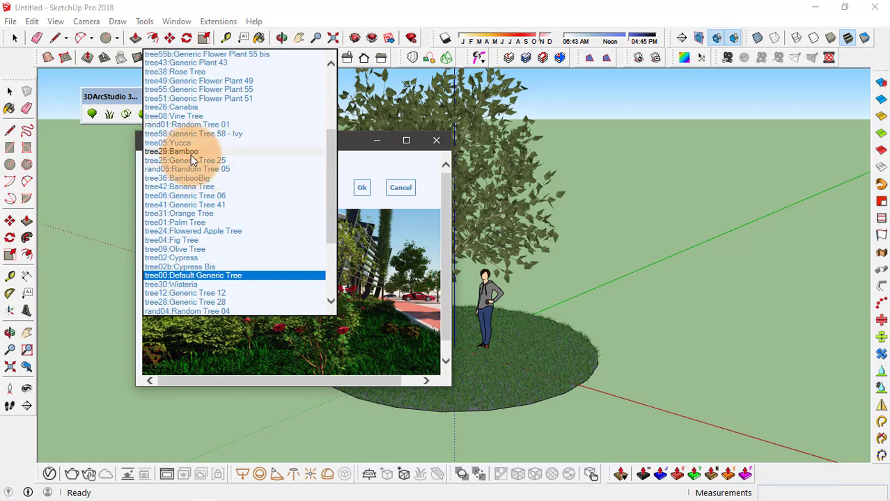
left_click(191, 151)
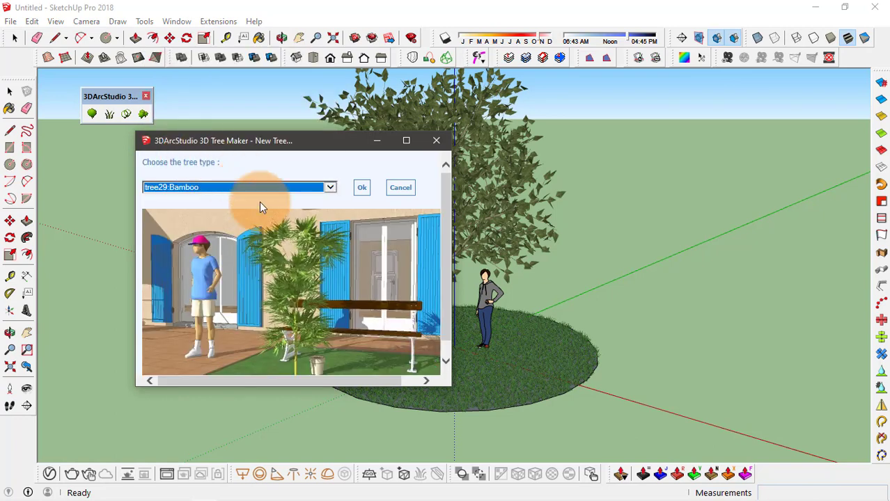
left_click(360, 190)
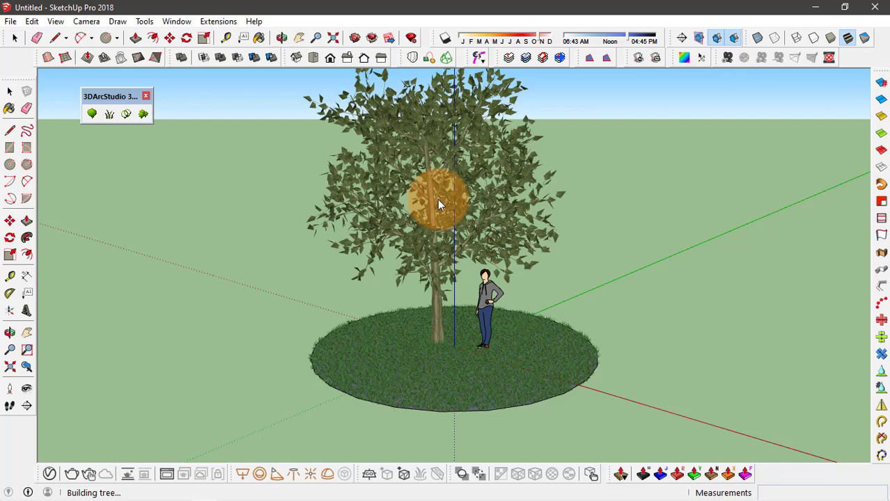
Place the bamboo on the circular grass patch beside the standing figure and deselect it.
left_click(515, 370)
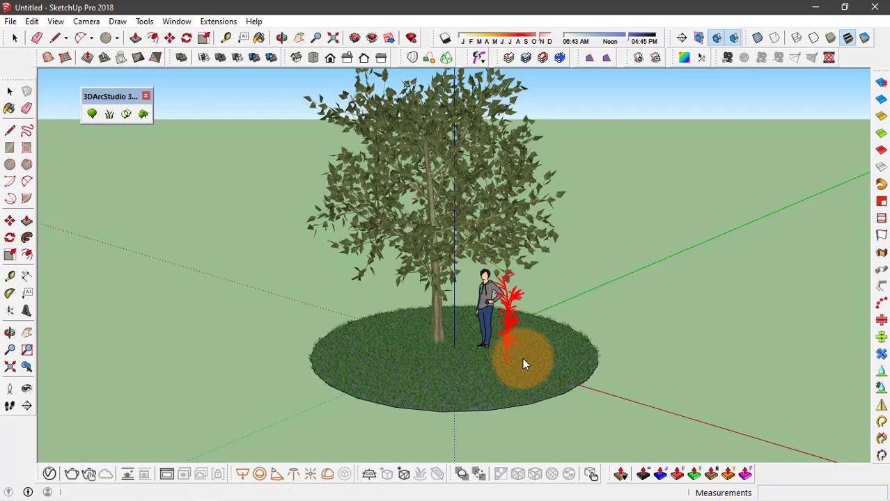
scroll(543, 345, "up", 6)
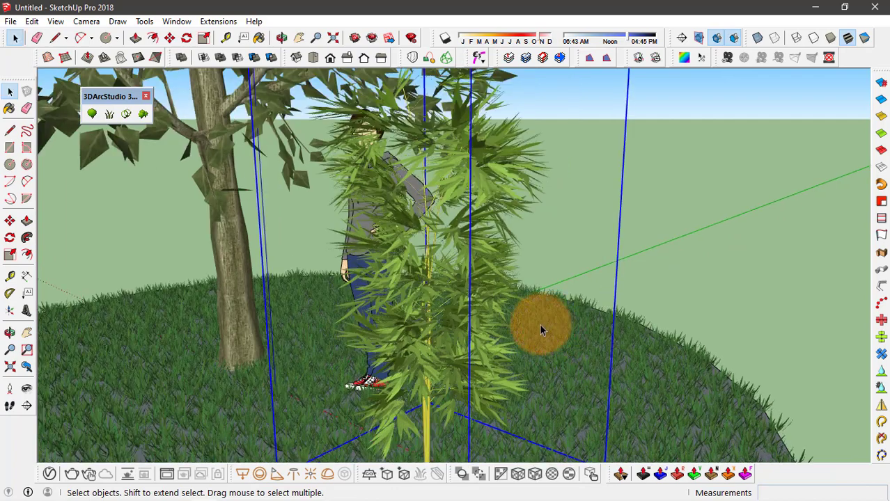
scroll(539, 324, "down", 3)
left_click(654, 263)
scroll(555, 246, "down", 3)
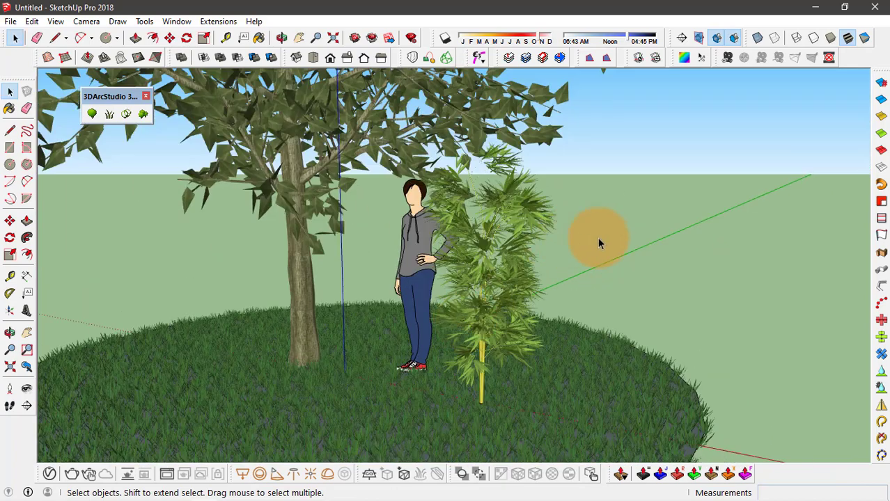
Scale the bamboo up uniformly so it stands clearly taller than the figure, and deselect it.
left_click(511, 270)
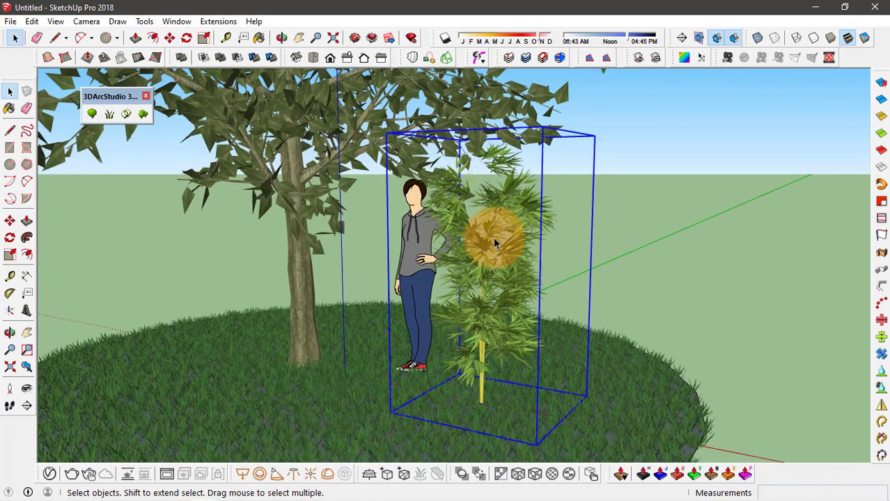
key("s")
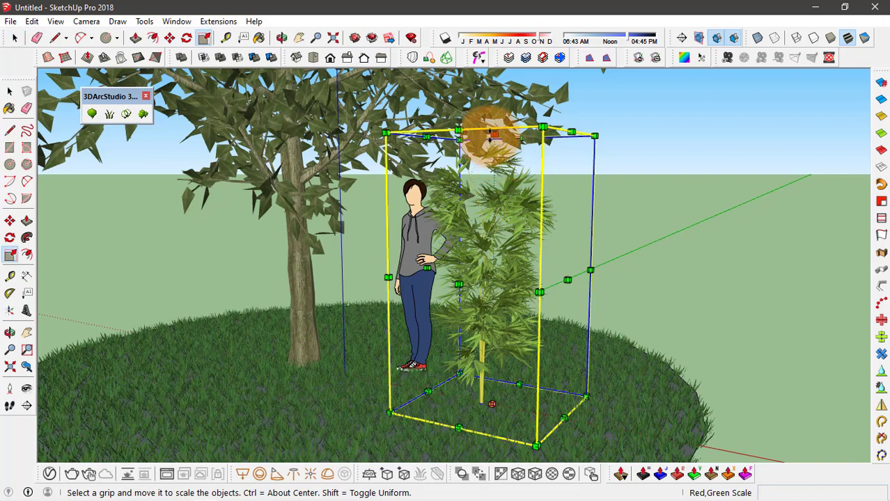
left_click_drag(542, 127, 599, 80)
scroll(556, 198, "down", 1)
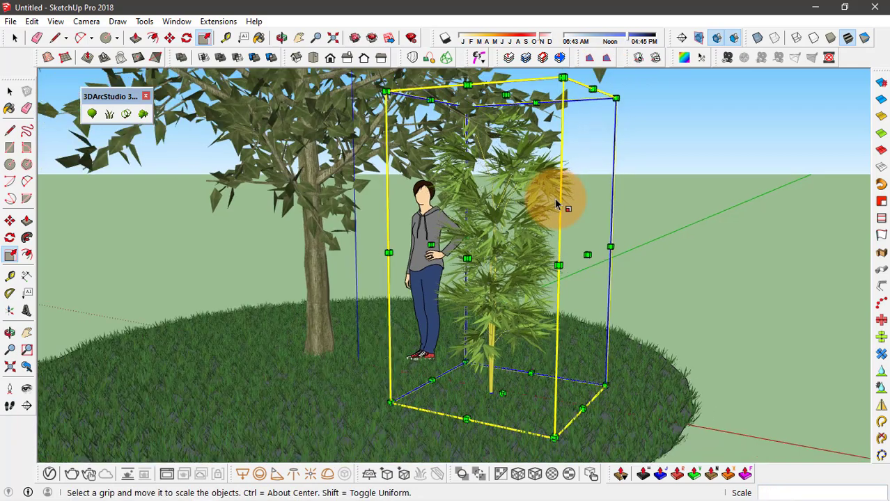
key("space")
left_click(668, 216)
Examine the finished scene with the tree, bamboo and grass from several angles and distances.
middle_click_drag(689, 216, 825, 223)
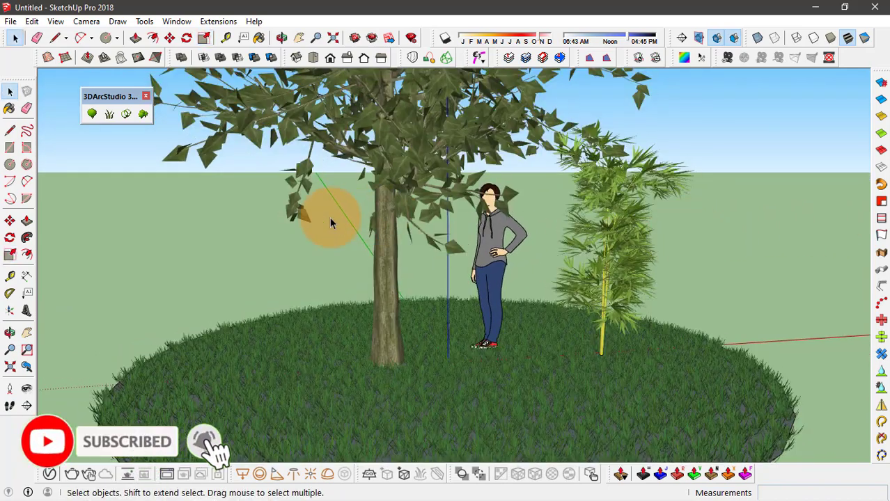
scroll(440, 225, "down", 2)
scroll(596, 330, "down", 3)
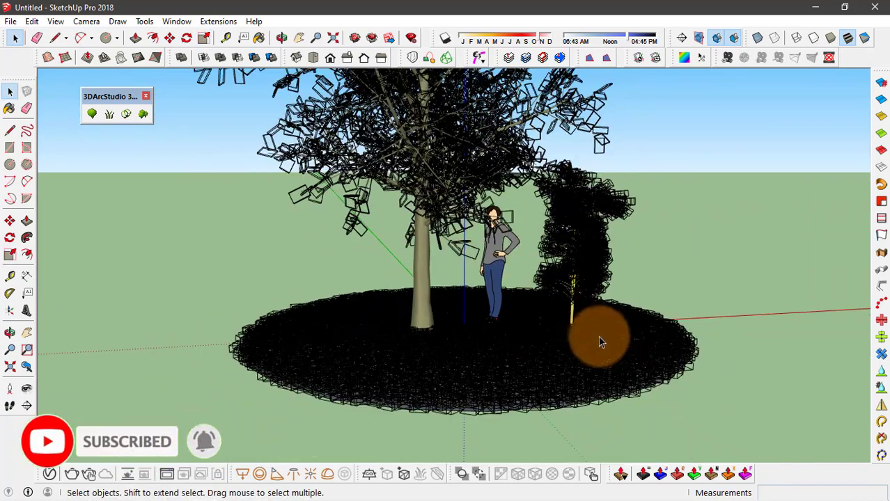
scroll(444, 218, "down", 3)
scroll(444, 218, "down", 3)
middle_click_drag(520, 307, 425, 372)
scroll(410, 327, "up", 2)
scroll(527, 233, "up", 1)
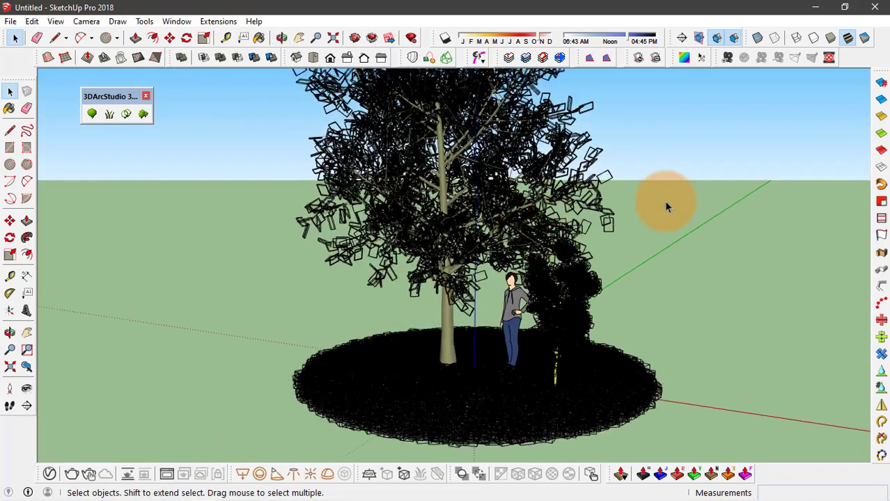